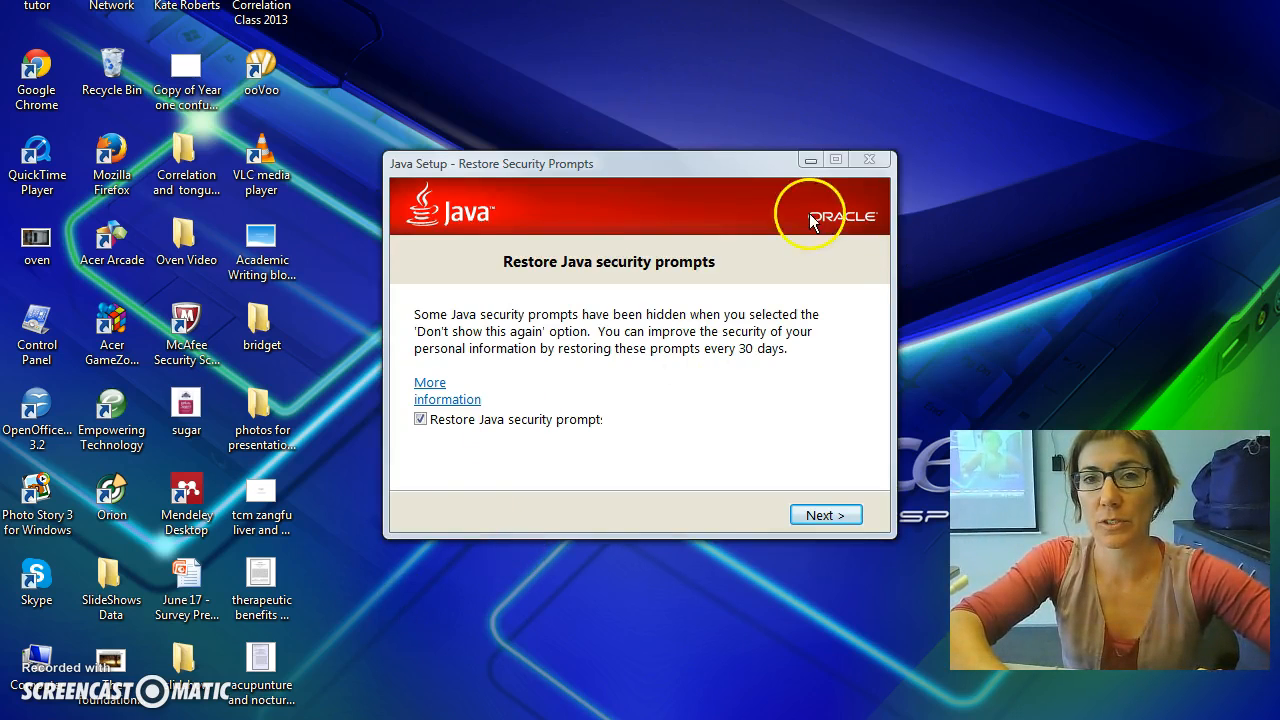
- Minimize the Java Setup window, switch to the Chrome browser and open a new blank tab
{"action": "left_click", "coordinate": [812, 160]}
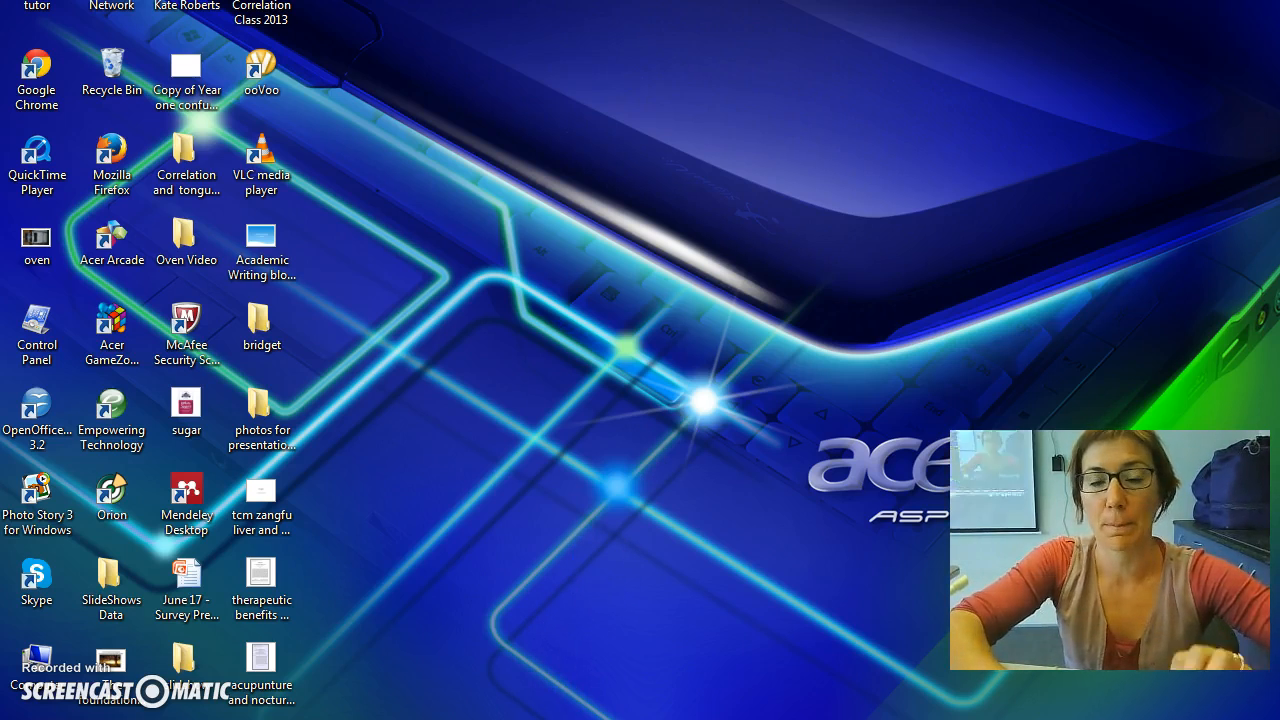
{"action": "key", "text": "alt+Tab"}
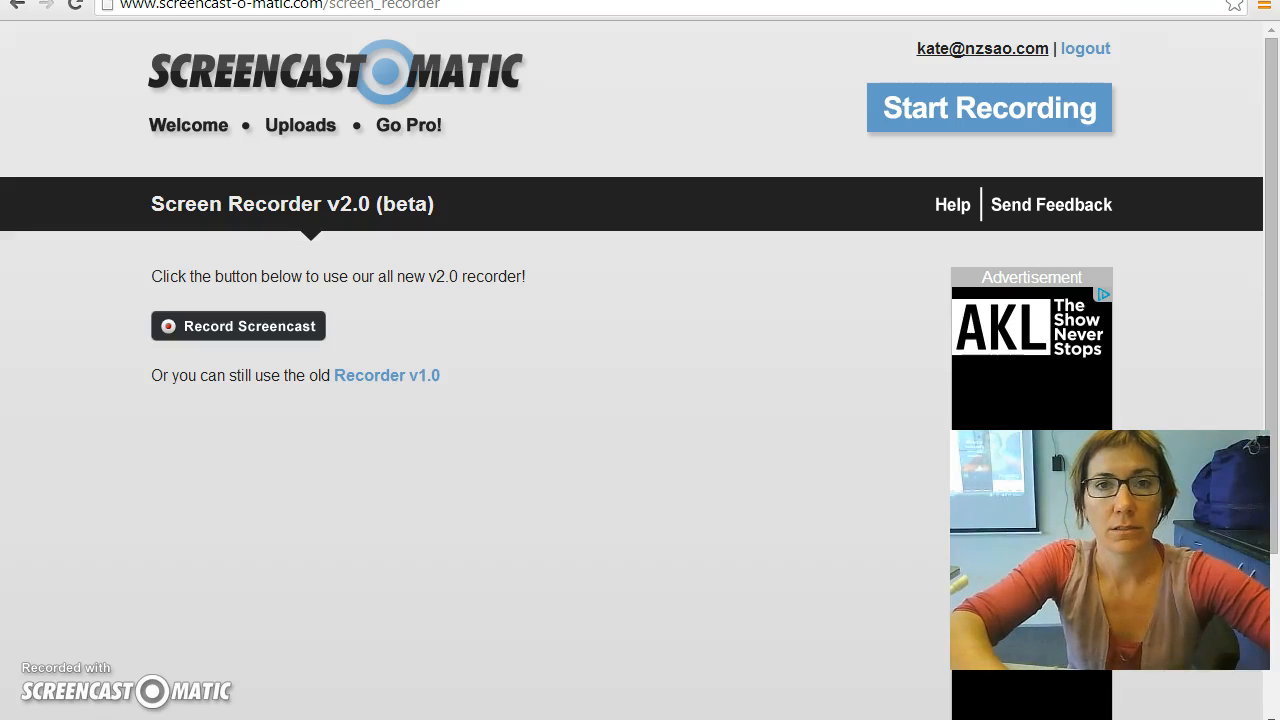
{"action": "left_click", "coordinate": [570, 0]}
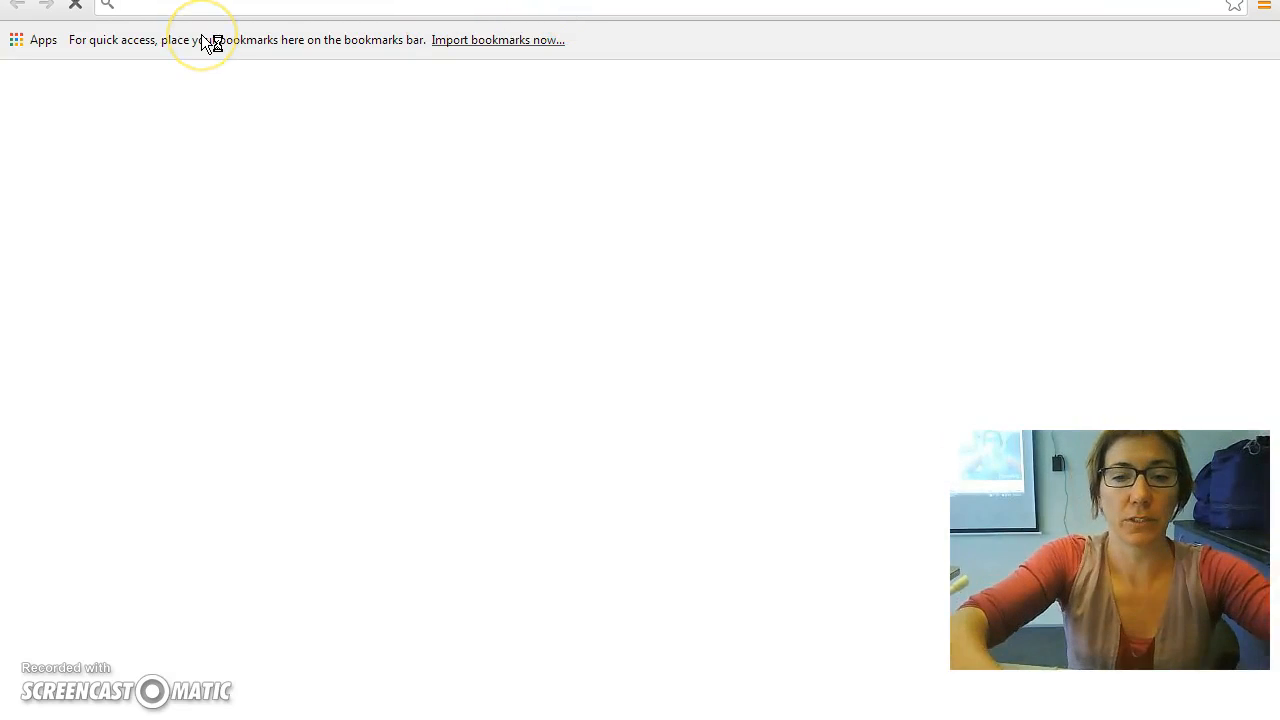
- Search the web for "pubmed" and open the "Home - PubMed - NCBI" result
{"action": "left_click", "coordinate": [156, 13]}
{"action": "type", "text": "pub"}
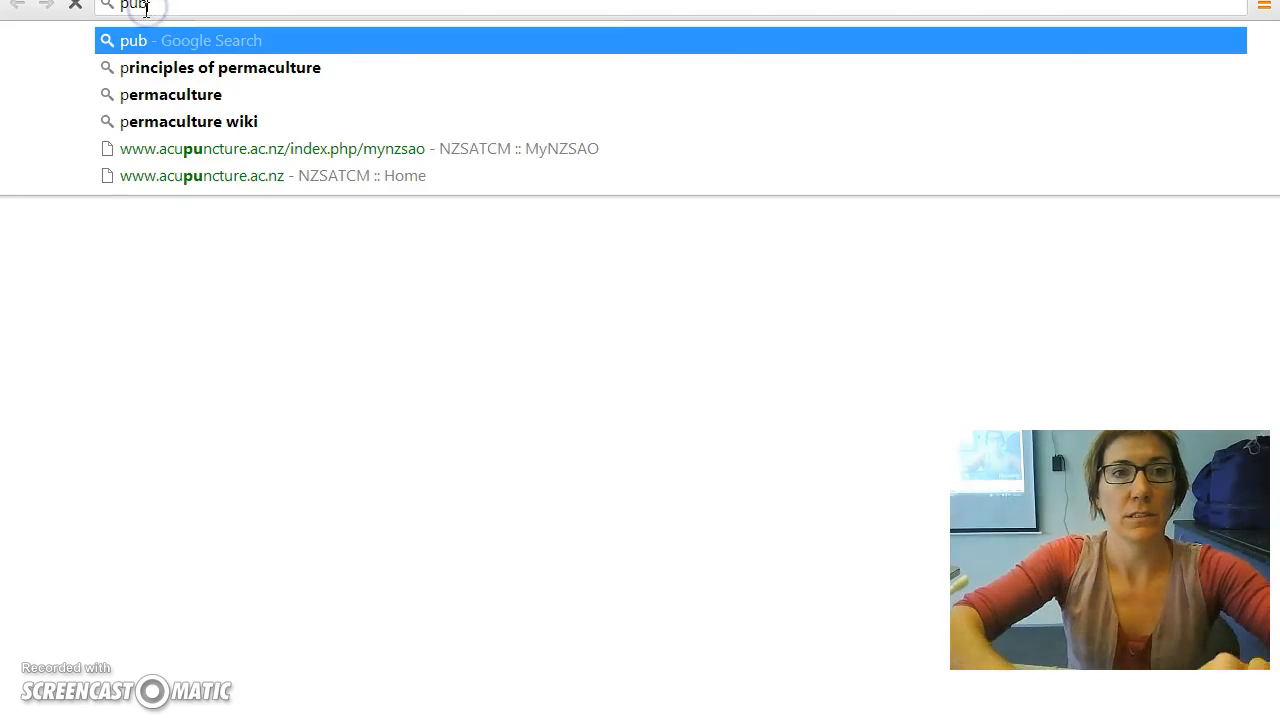
{"action": "type", "text": "mede"}
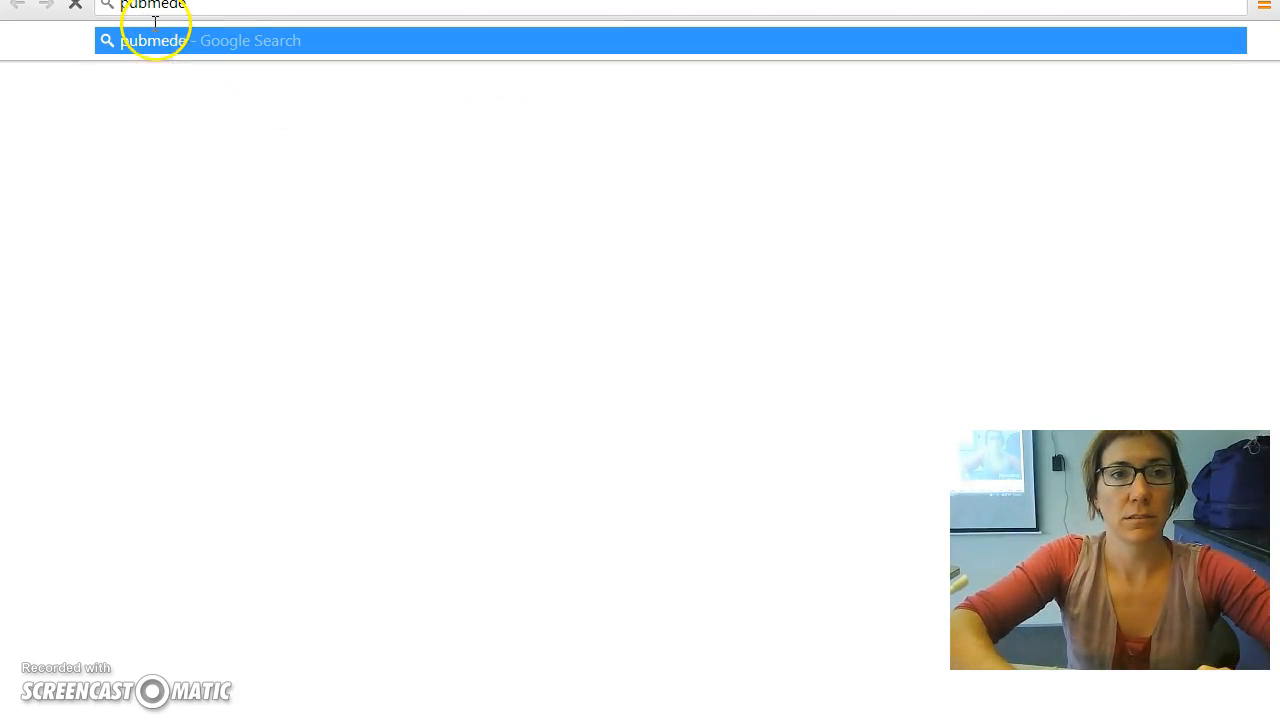
{"action": "key", "text": "BackSpace"}
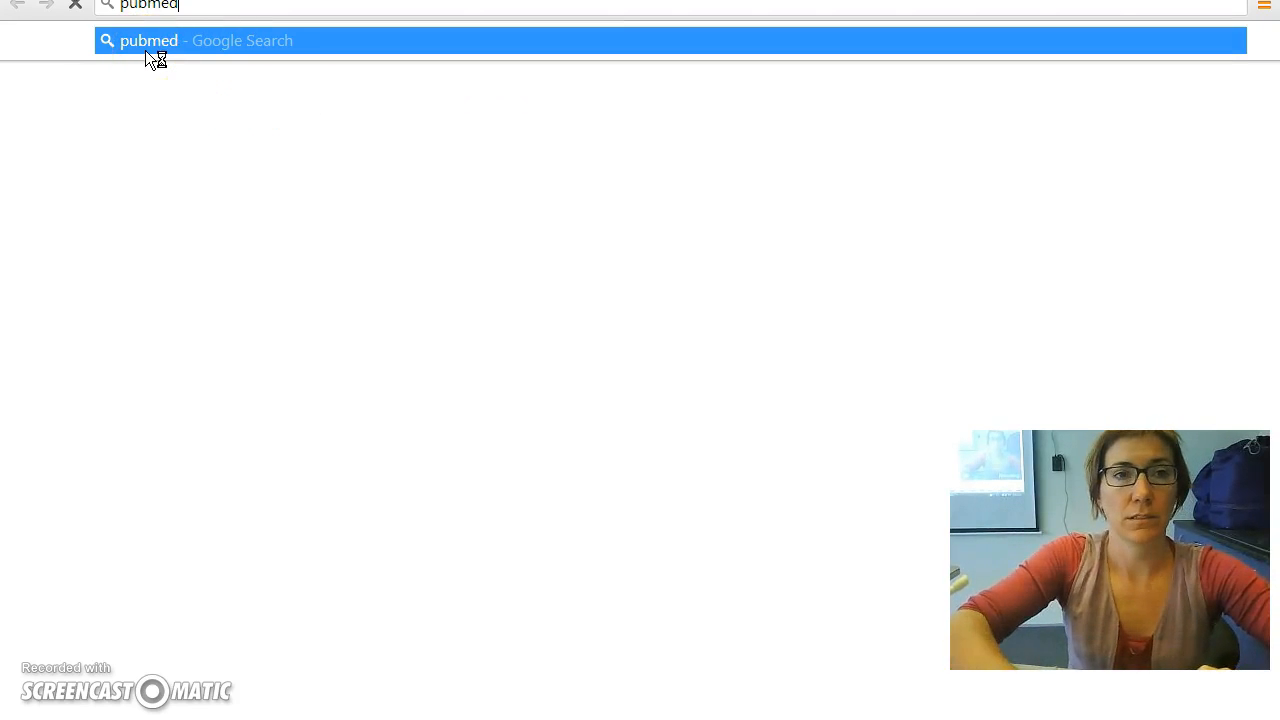
{"action": "left_click", "coordinate": [151, 48]}
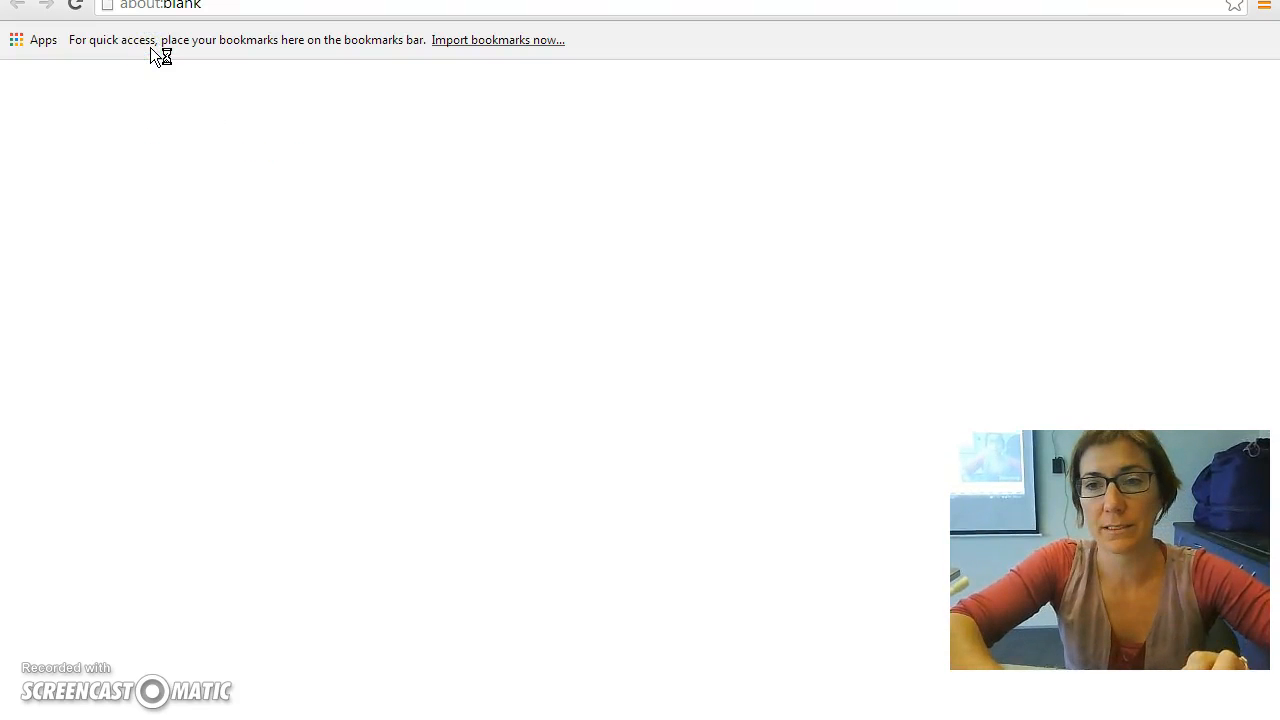
{"action": "left_click", "coordinate": [205, 237]}
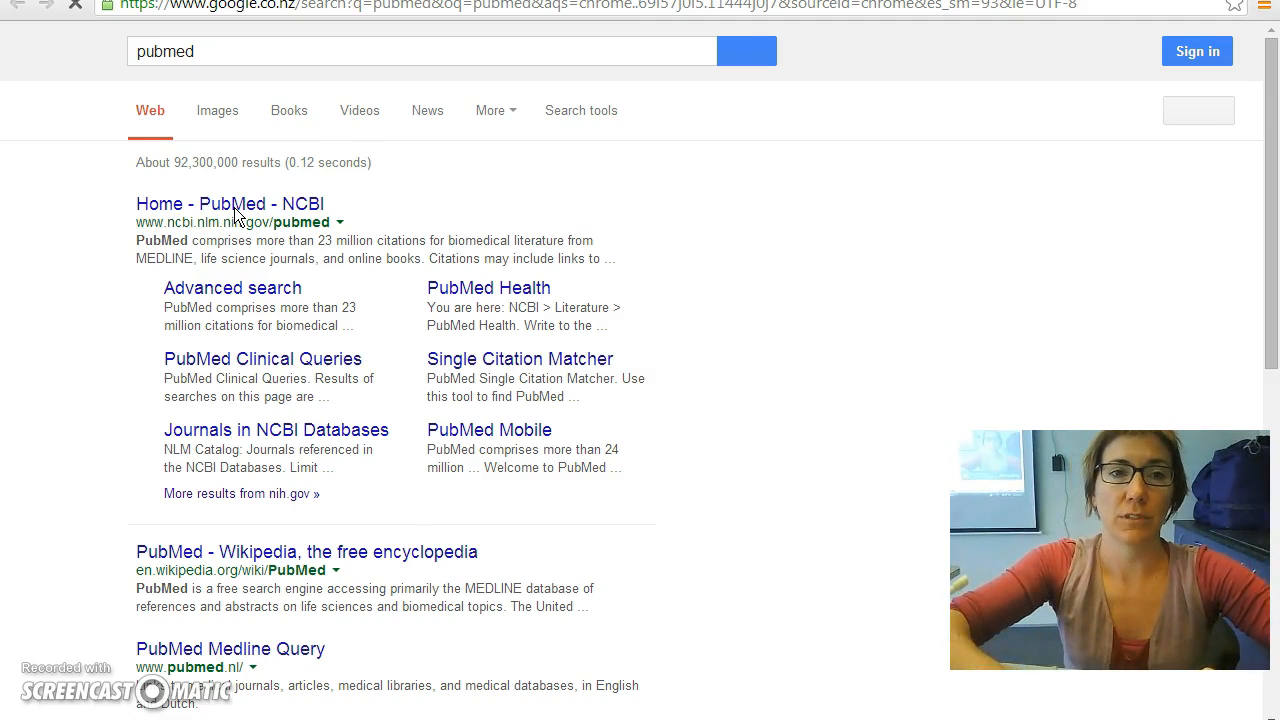
{"action": "left_click", "coordinate": [228, 205]}
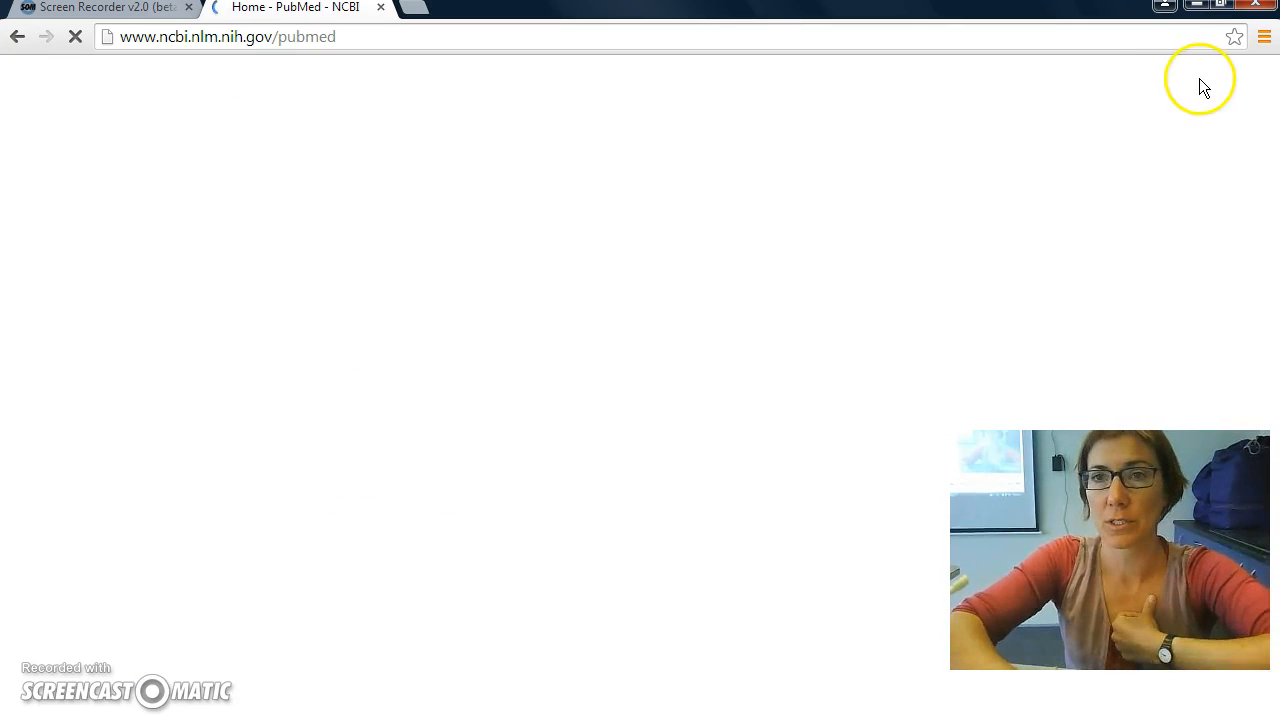
- Bookmark the PubMed home page in the Bookmarks bar folder, keeping the name "Home - PubMed - NCBI"
{"action": "left_click", "coordinate": [1233, 40]}
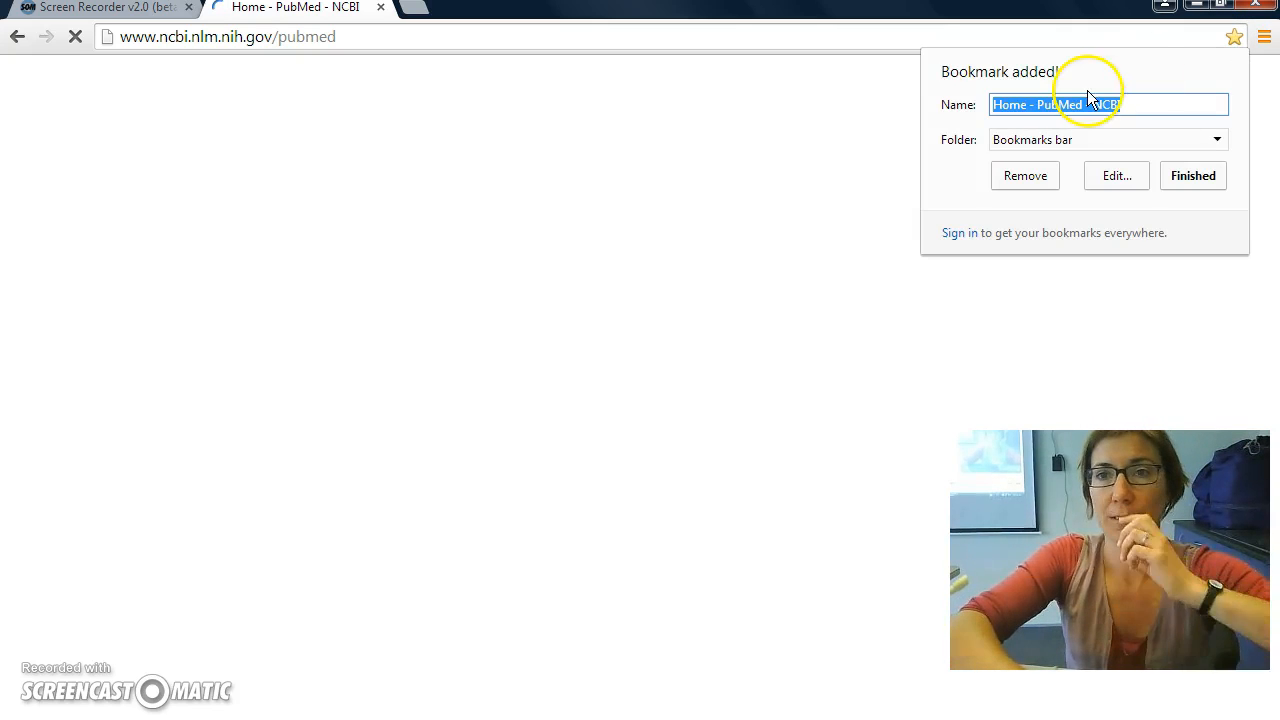
{"action": "left_click", "coordinate": [1216, 141]}
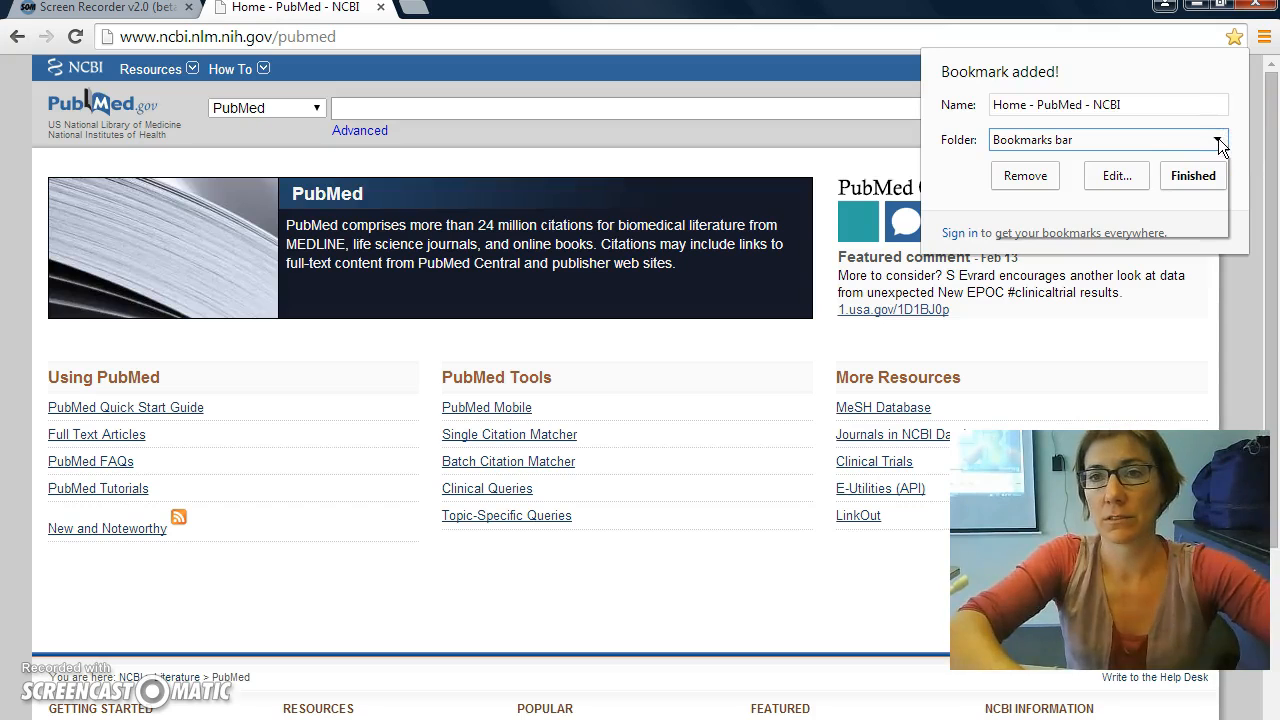
{"action": "left_click", "coordinate": [1217, 139]}
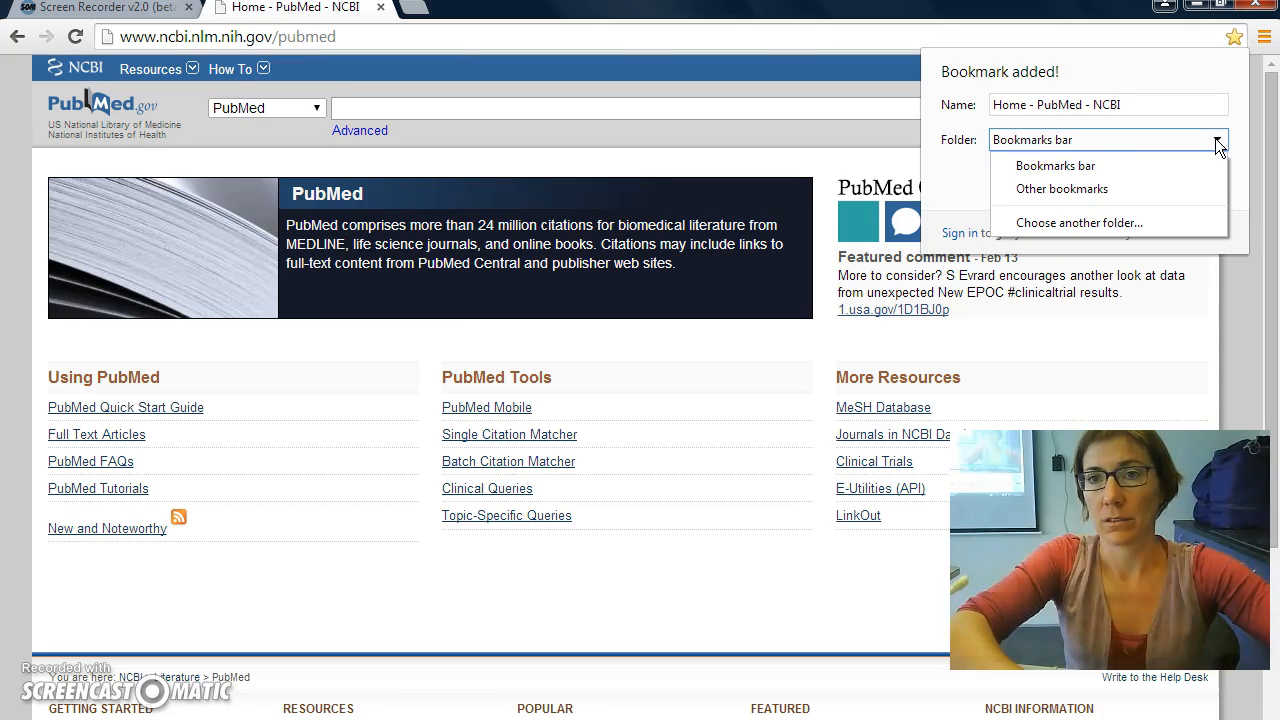
{"action": "left_click", "coordinate": [1090, 167]}
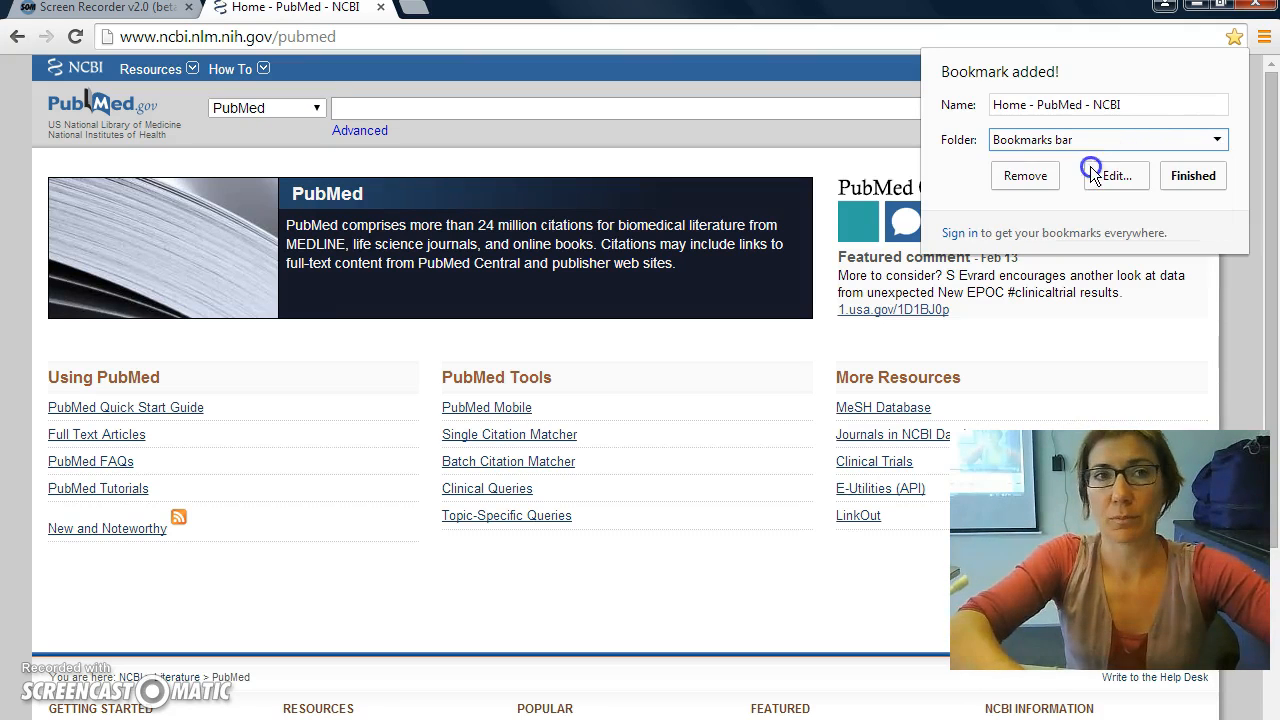
{"action": "left_click", "coordinate": [1192, 172]}
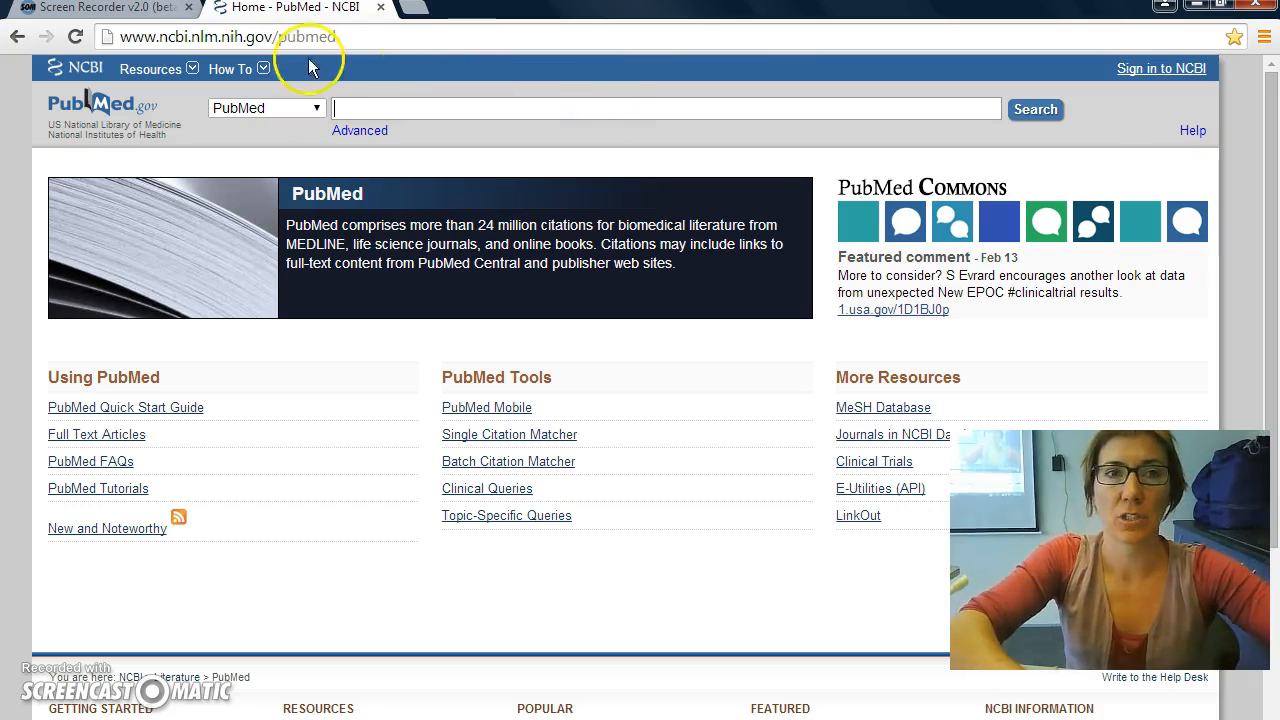
- Turn on the display of the browser's bookmarks bar
{"action": "left_click", "coordinate": [1264, 40]}
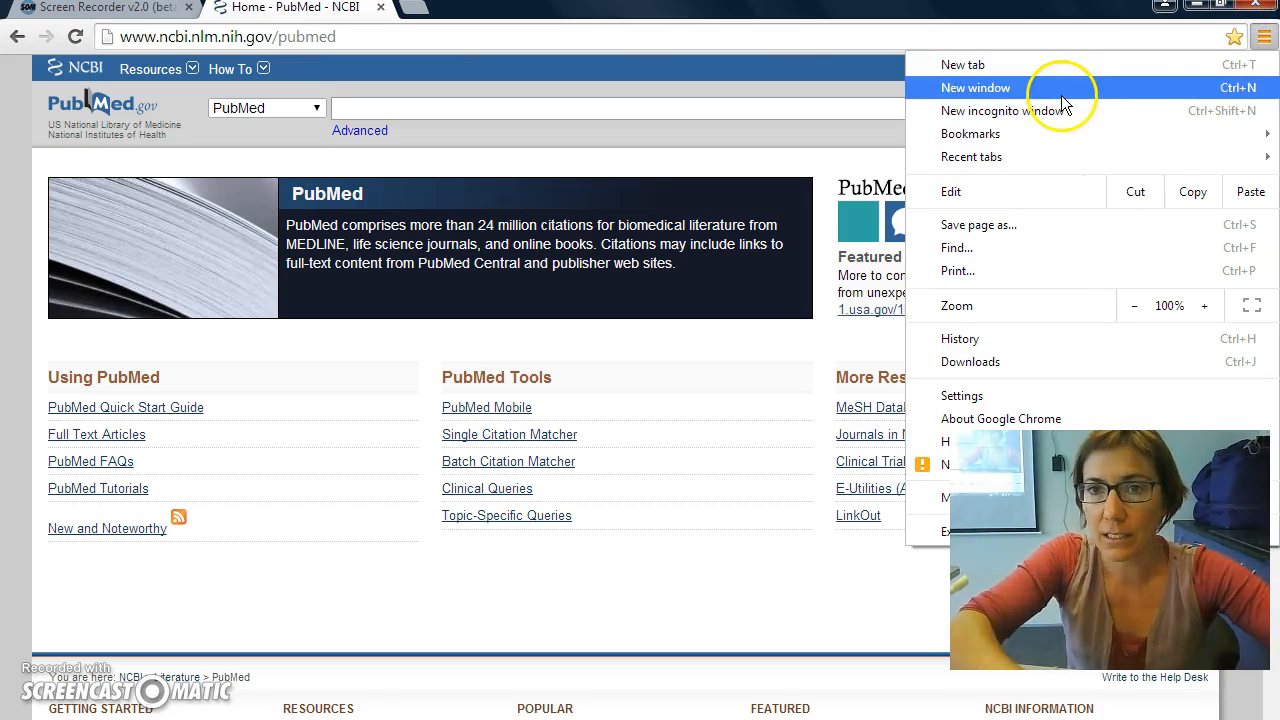
{"action": "mouse_move", "coordinate": [1016, 140]}
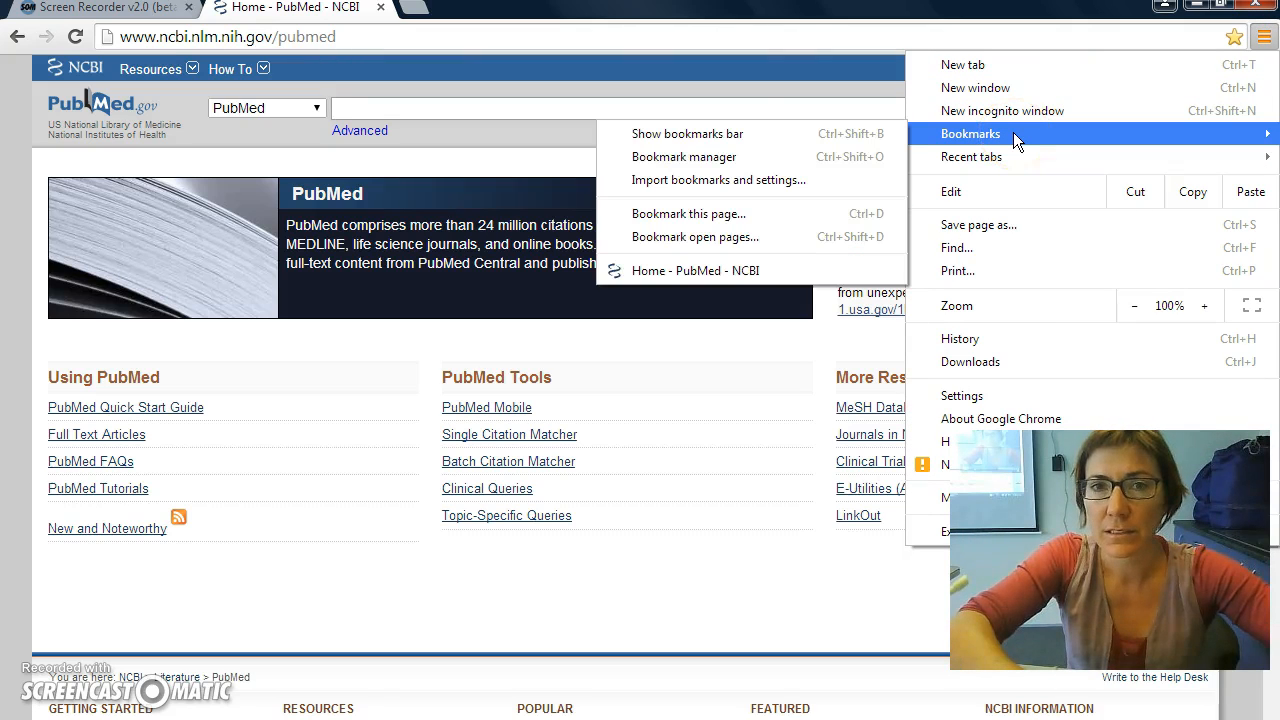
{"action": "left_click", "coordinate": [796, 136]}
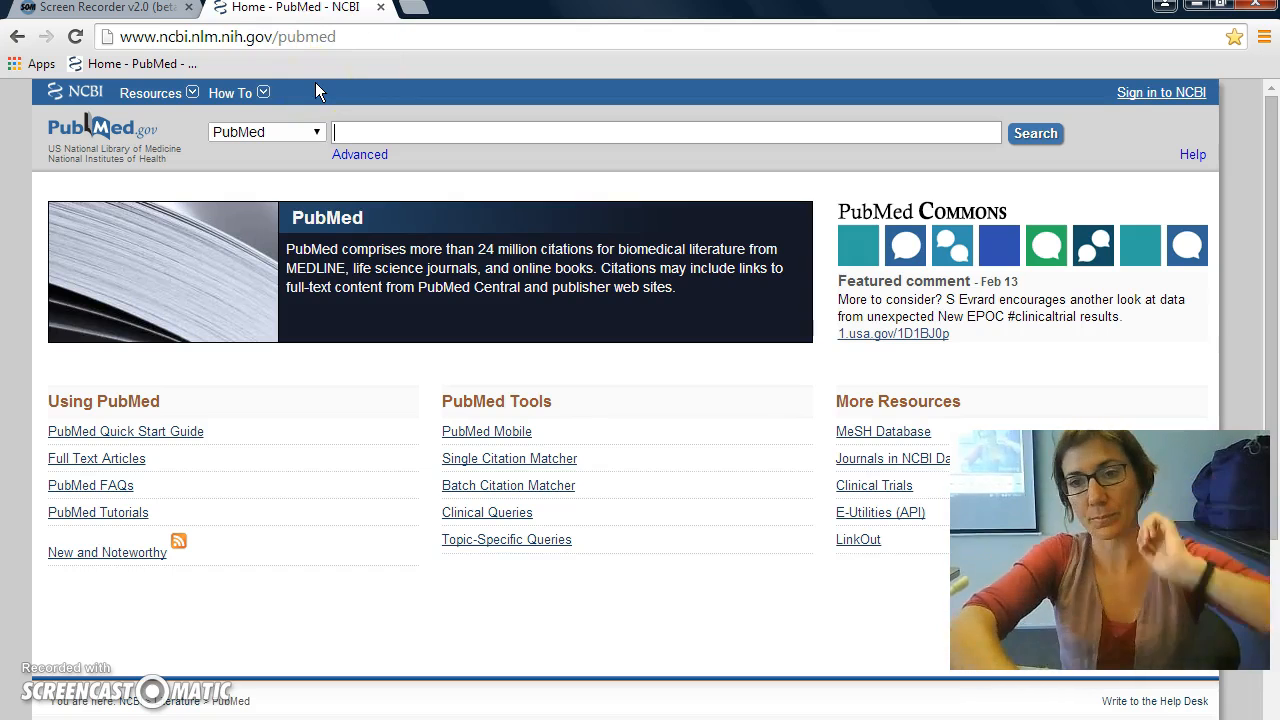
- Search PubMed for "acupuncture depression"
{"action": "left_click", "coordinate": [359, 121]}
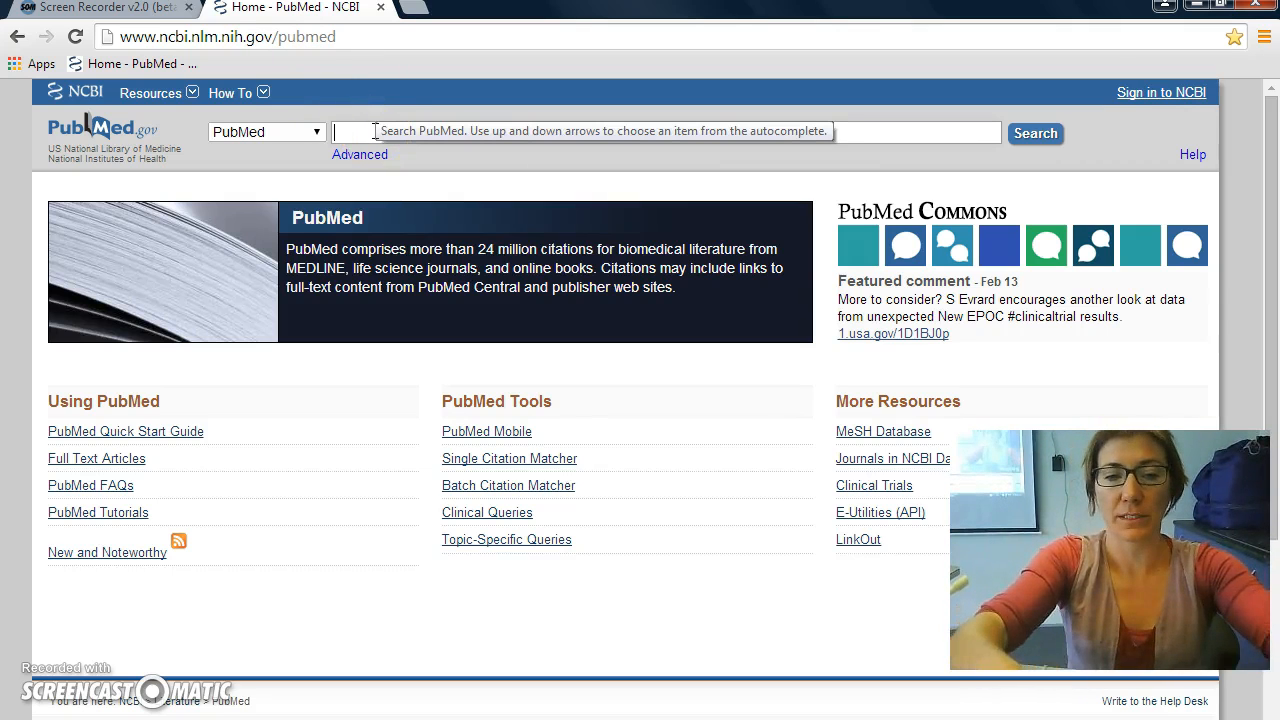
{"action": "type", "text": "acupu"}
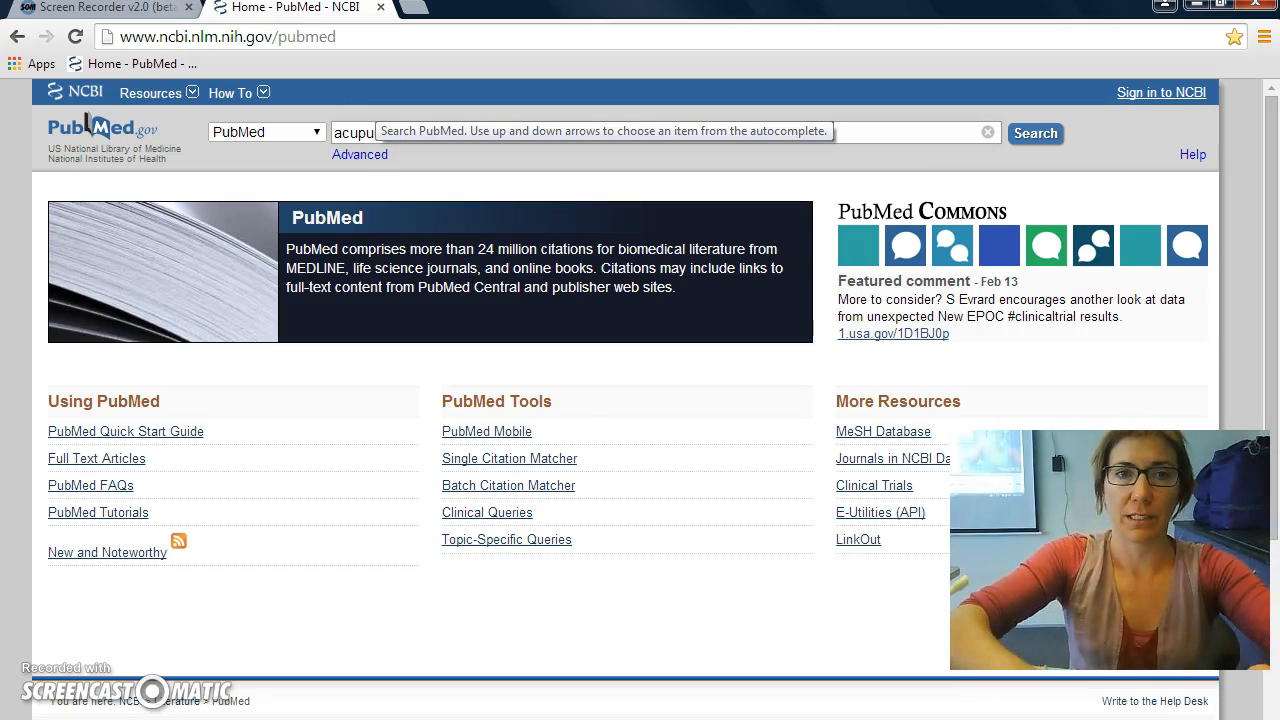
{"action": "type", "text": "ncture"}
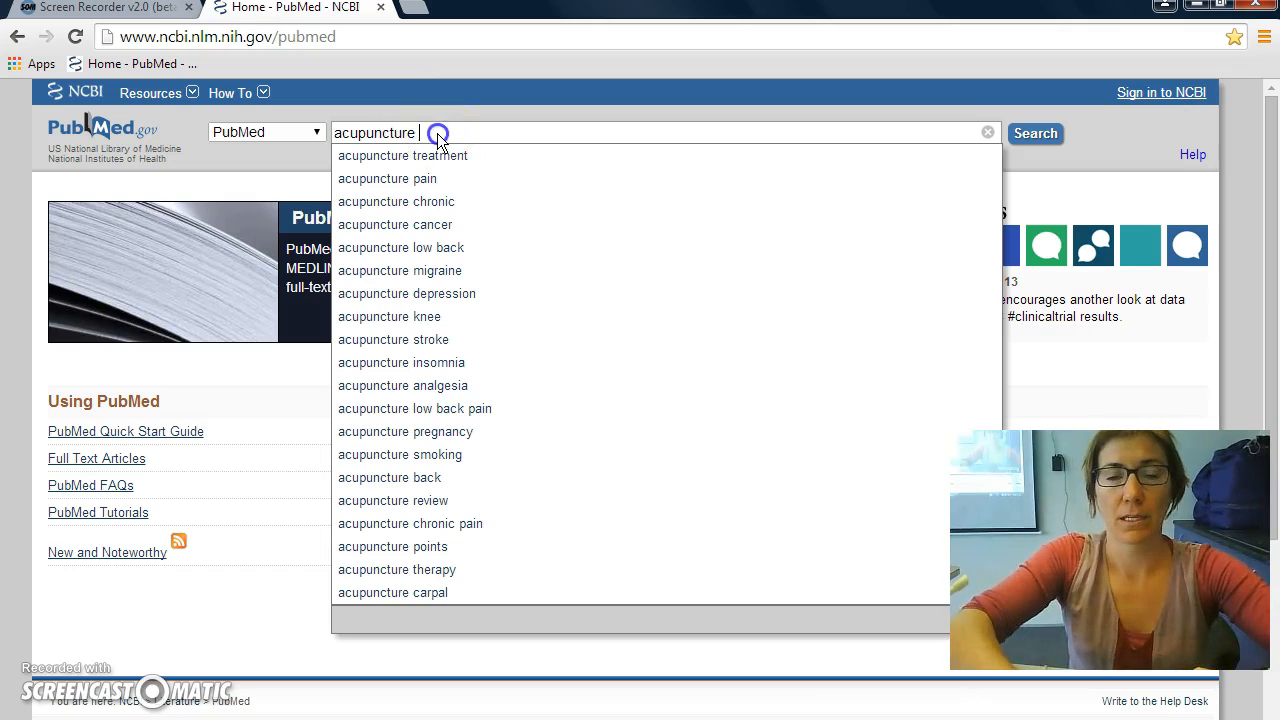
{"action": "type", "text": "depression"}
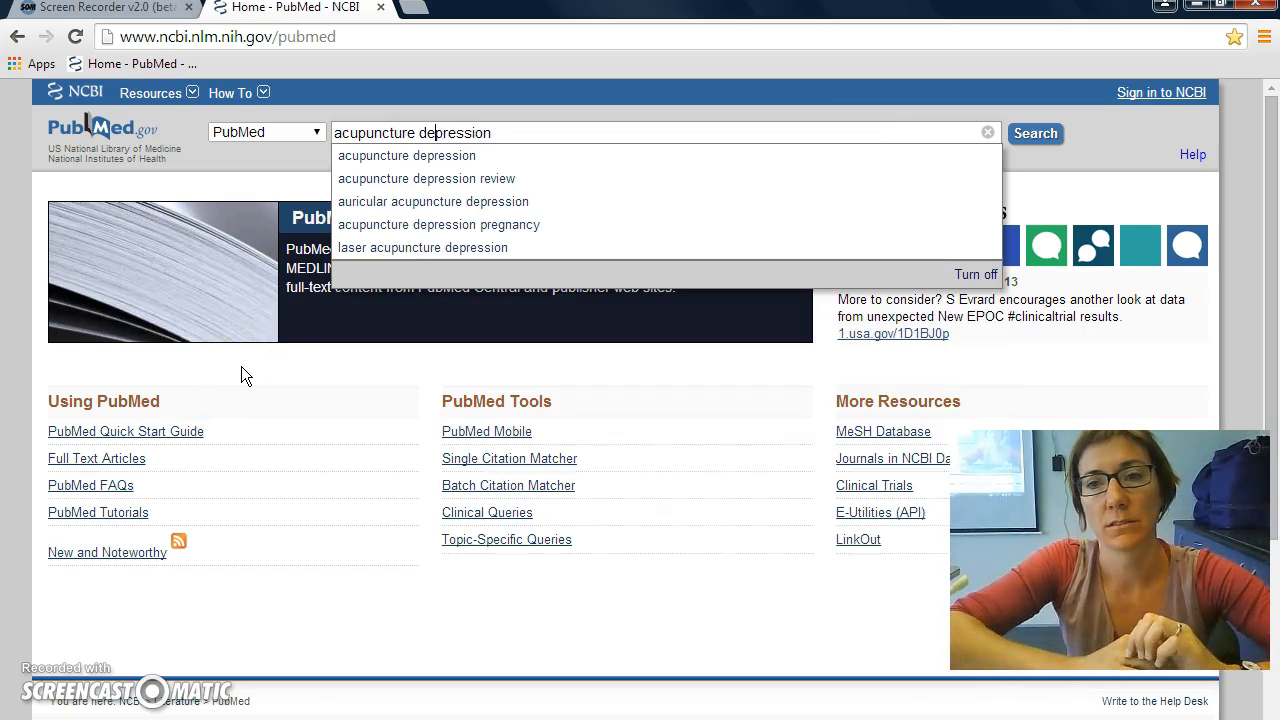
{"action": "key", "text": "Return"}
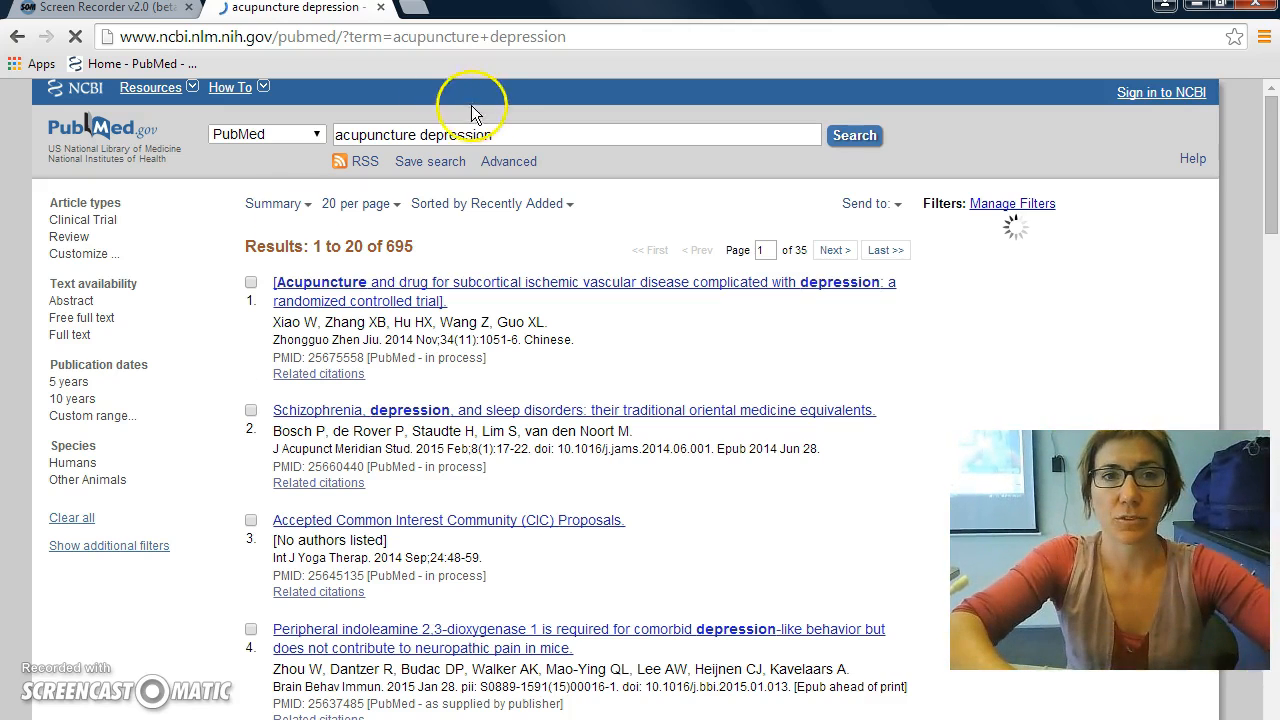
- Open PubMed's Advanced Search Builder and enter "acupuncture" and "depression" as two terms combined with AND
{"action": "left_click", "coordinate": [421, 135]}
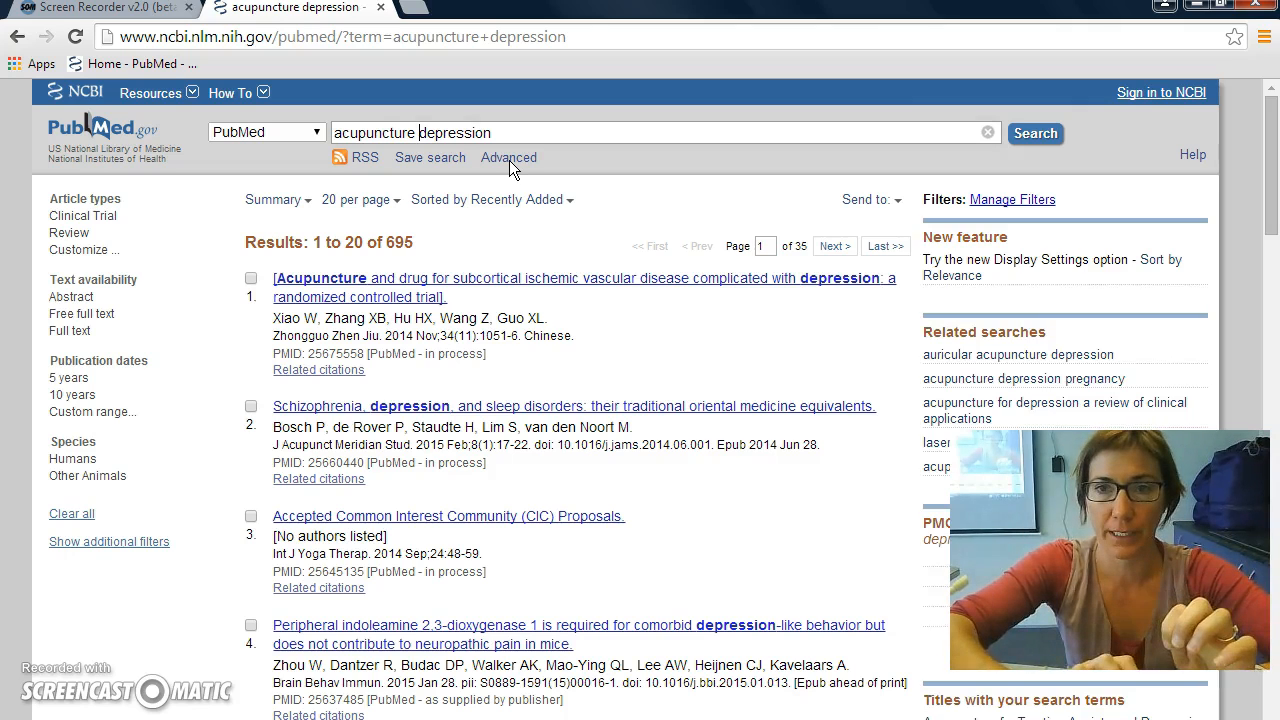
{"action": "left_click", "coordinate": [509, 158]}
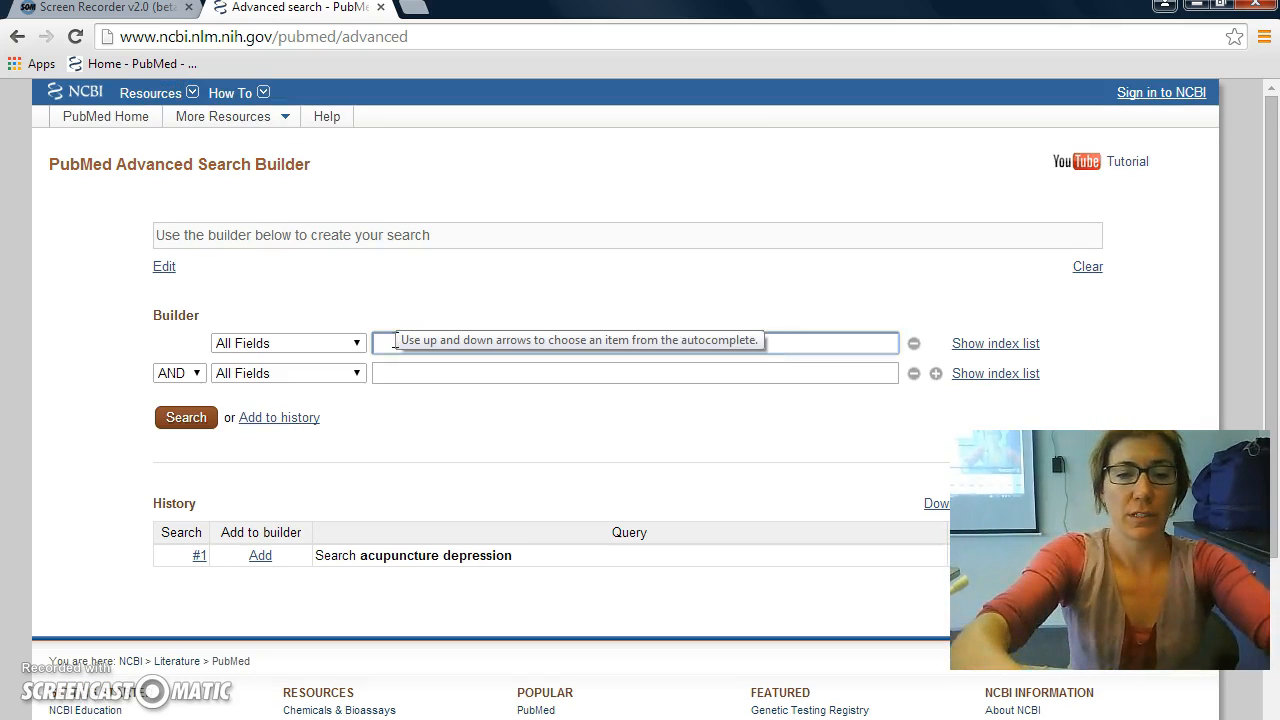
{"action": "type", "text": "acu"}
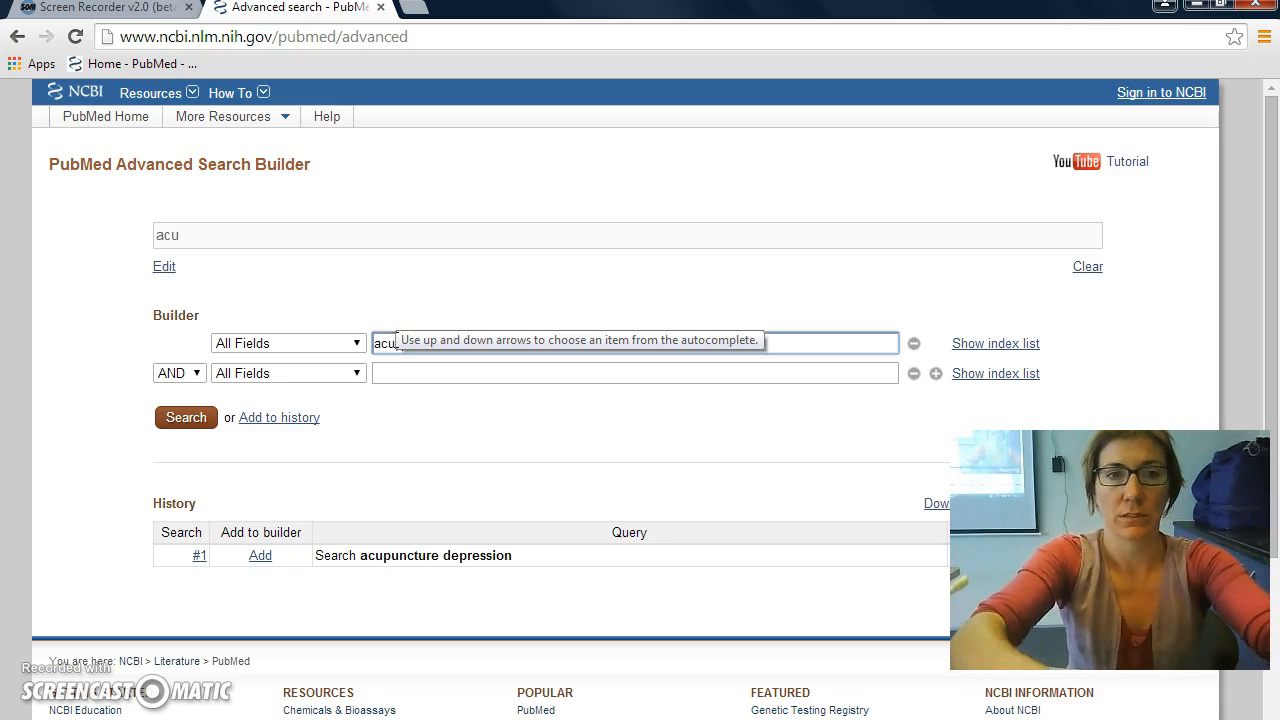
{"action": "type", "text": "puncture"}
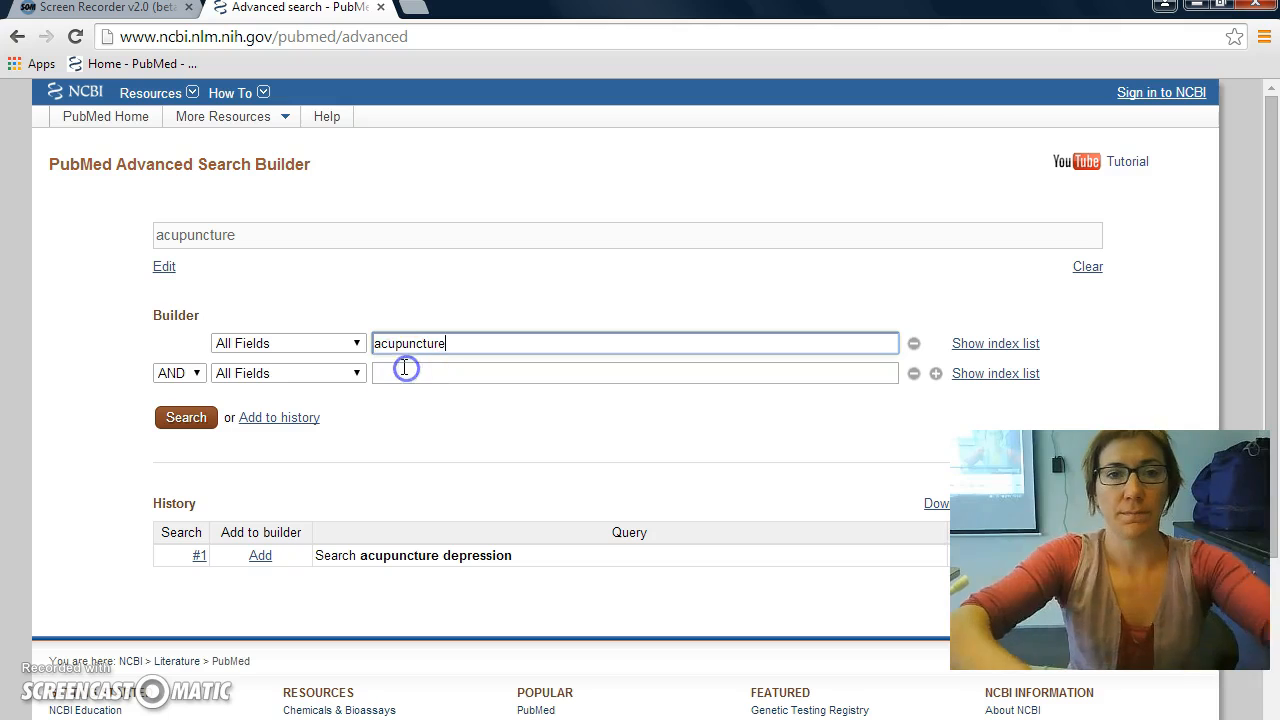
{"action": "left_click", "coordinate": [404, 368]}
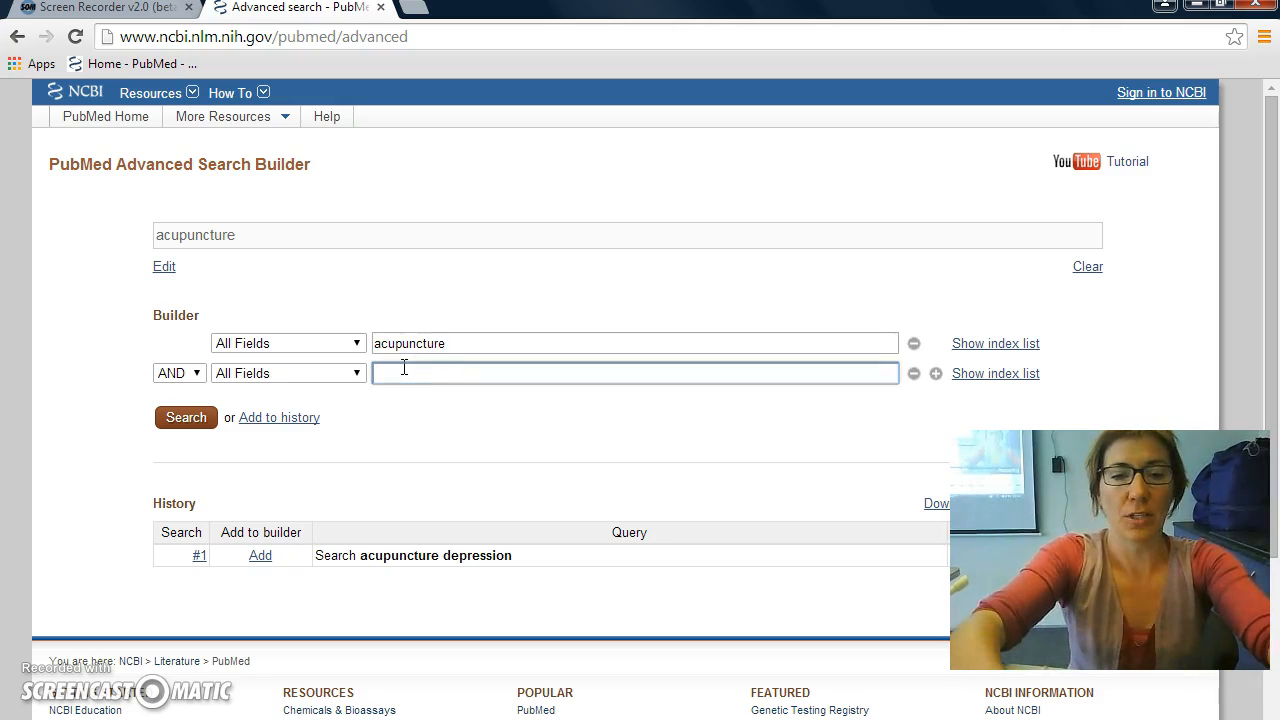
{"action": "type", "text": "de"}
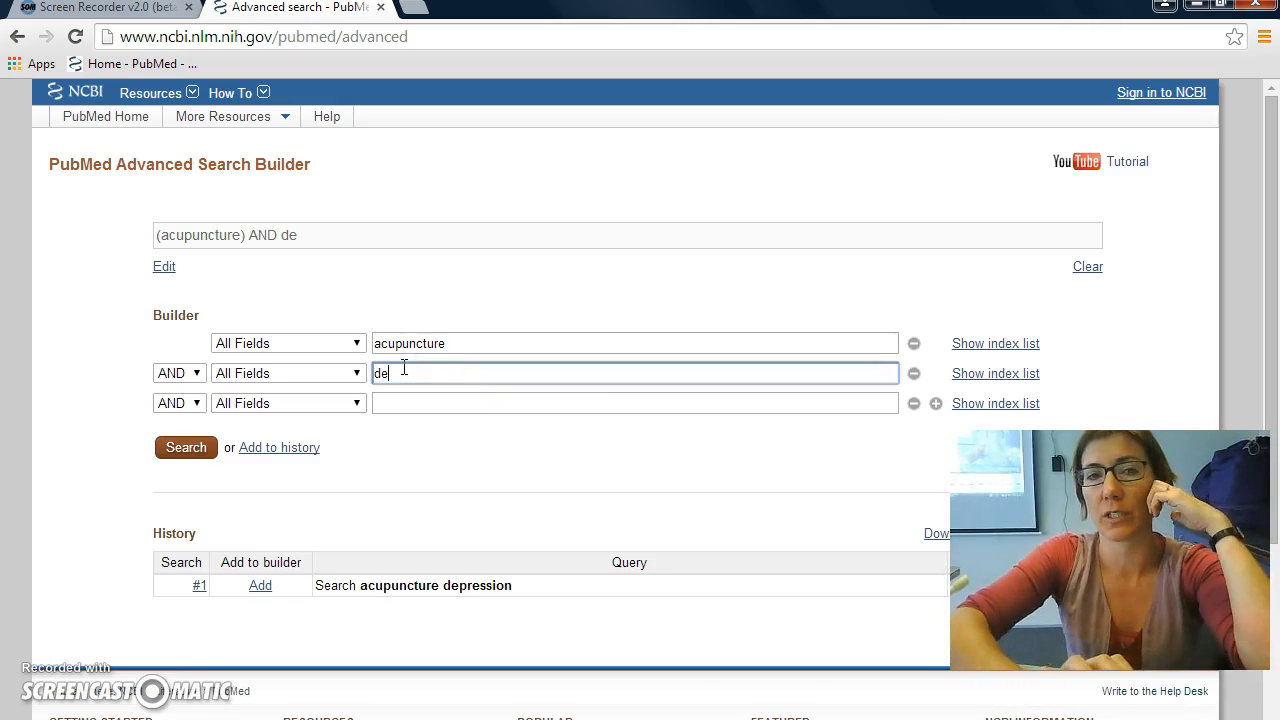
{"action": "type", "text": "pression"}
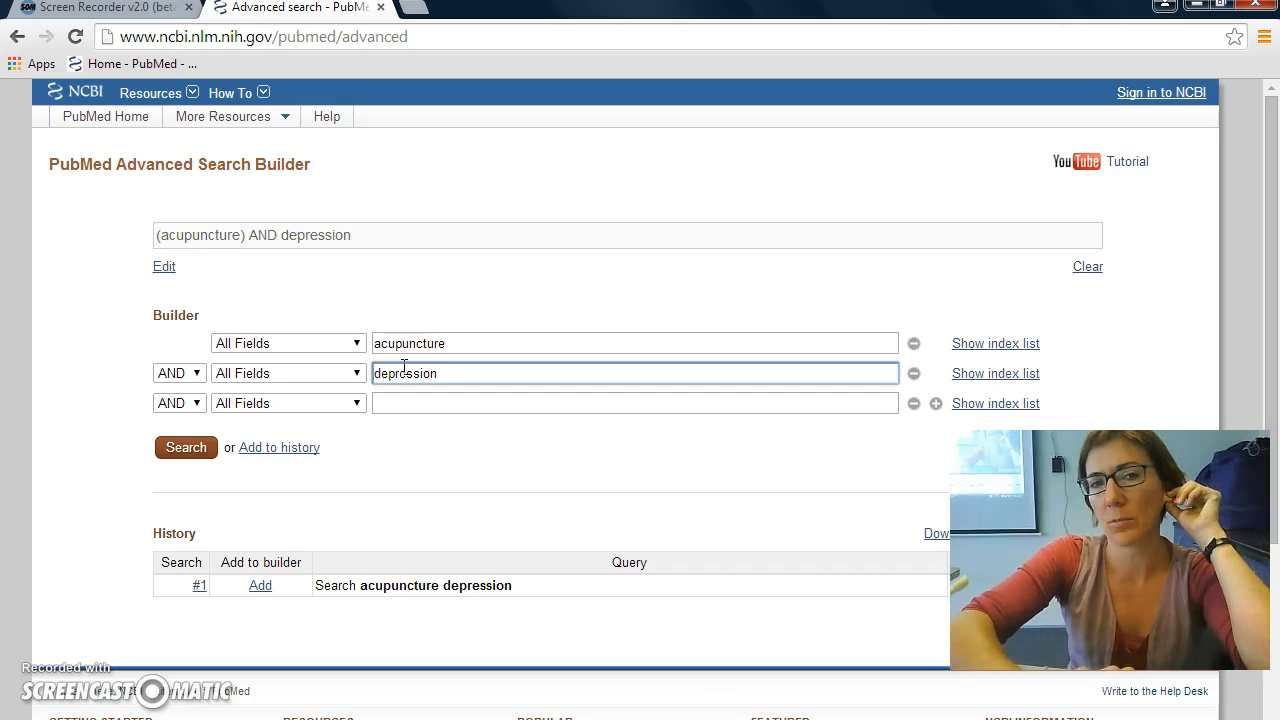
{"action": "left_click", "coordinate": [406, 378]}
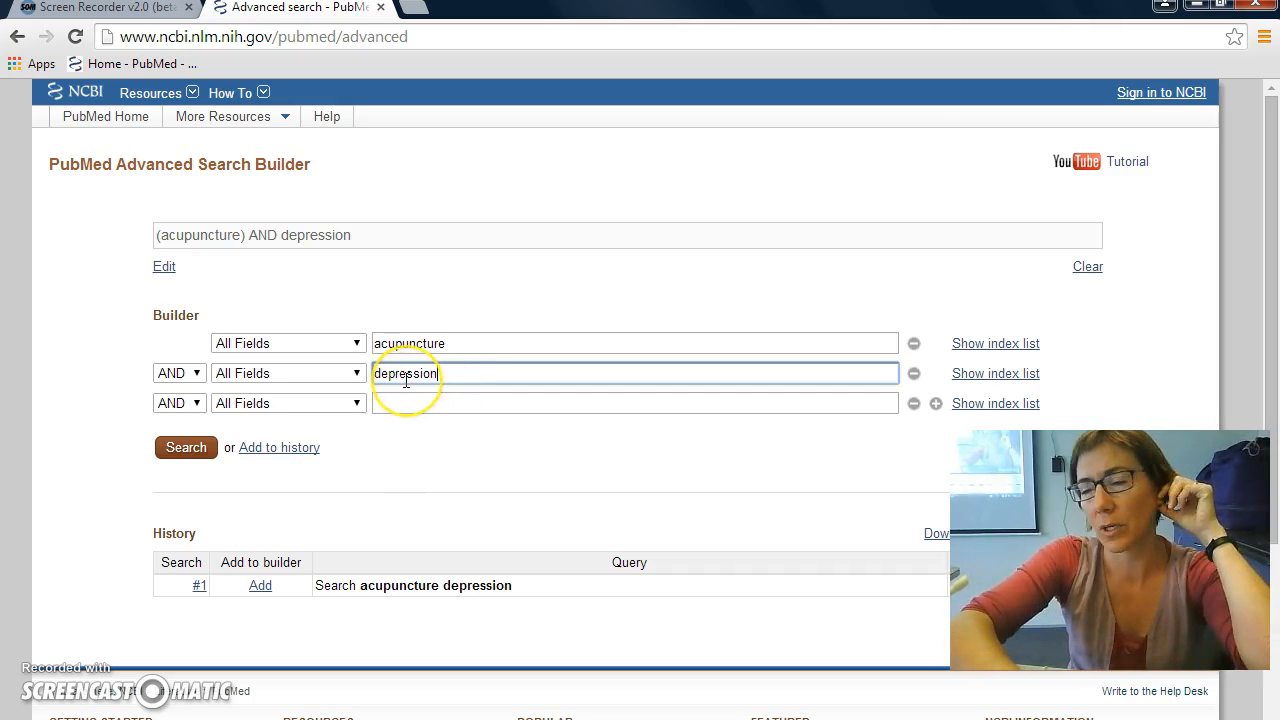
- Restrict the "acupuncture" term in the first builder row to the Title/Abstract field
{"action": "left_click", "coordinate": [357, 345]}
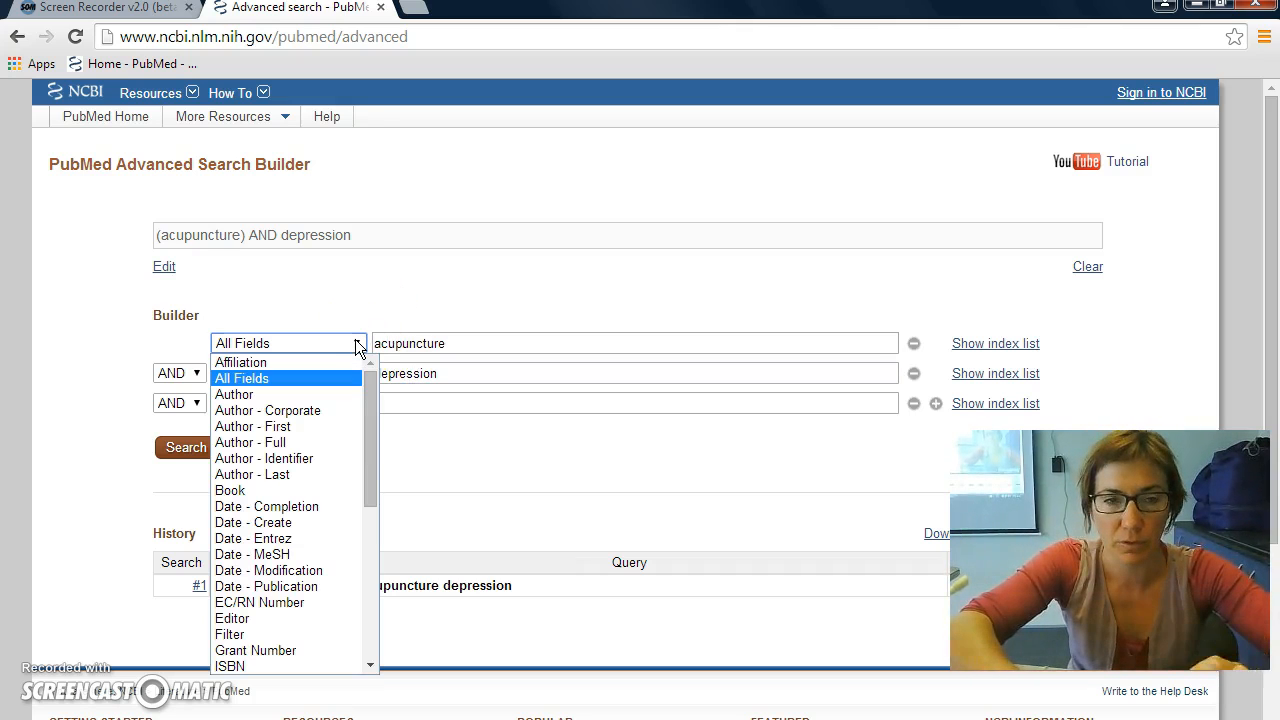
{"action": "left_click", "coordinate": [370, 408]}
{"action": "left_click_drag", "start_coordinate": [369, 407], "coordinate": [373, 597]}
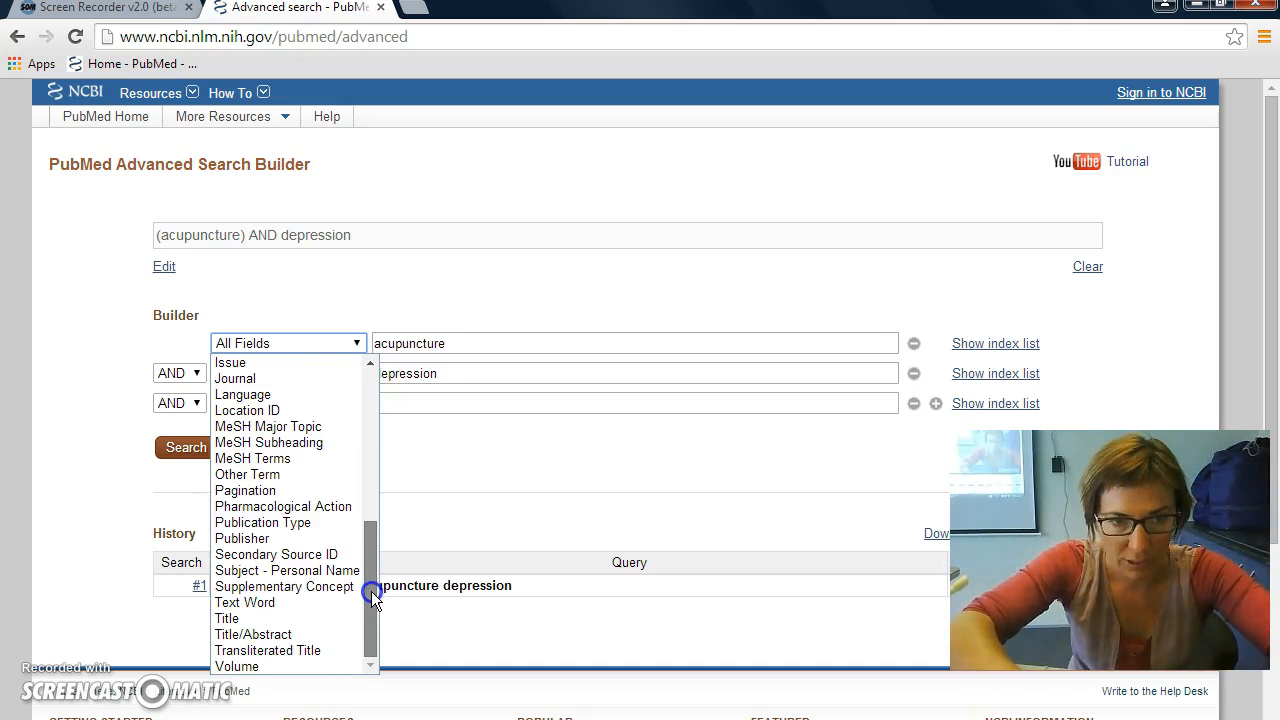
{"action": "left_click", "coordinate": [258, 634]}
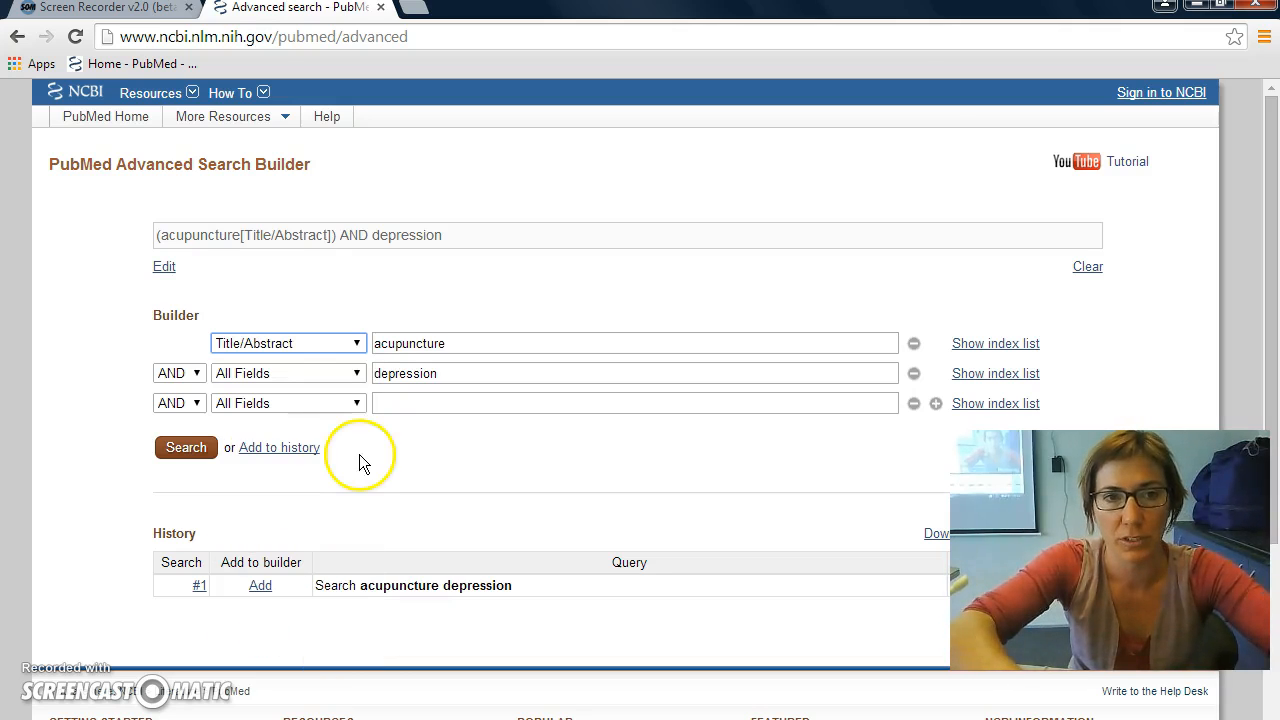
- Restrict the "depression" term in the second builder row to the Title/Abstract field and run the search
{"action": "left_click", "coordinate": [359, 374]}
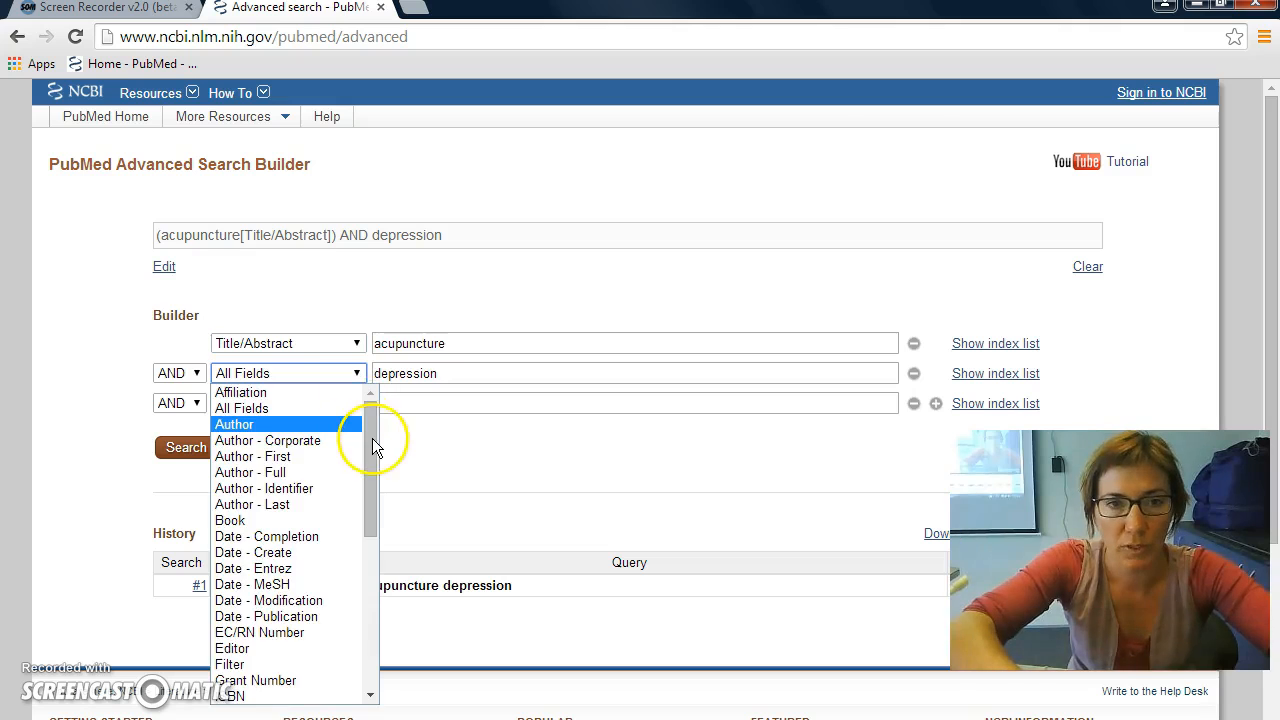
{"action": "left_click_drag", "start_coordinate": [370, 565], "coordinate": [372, 640]}
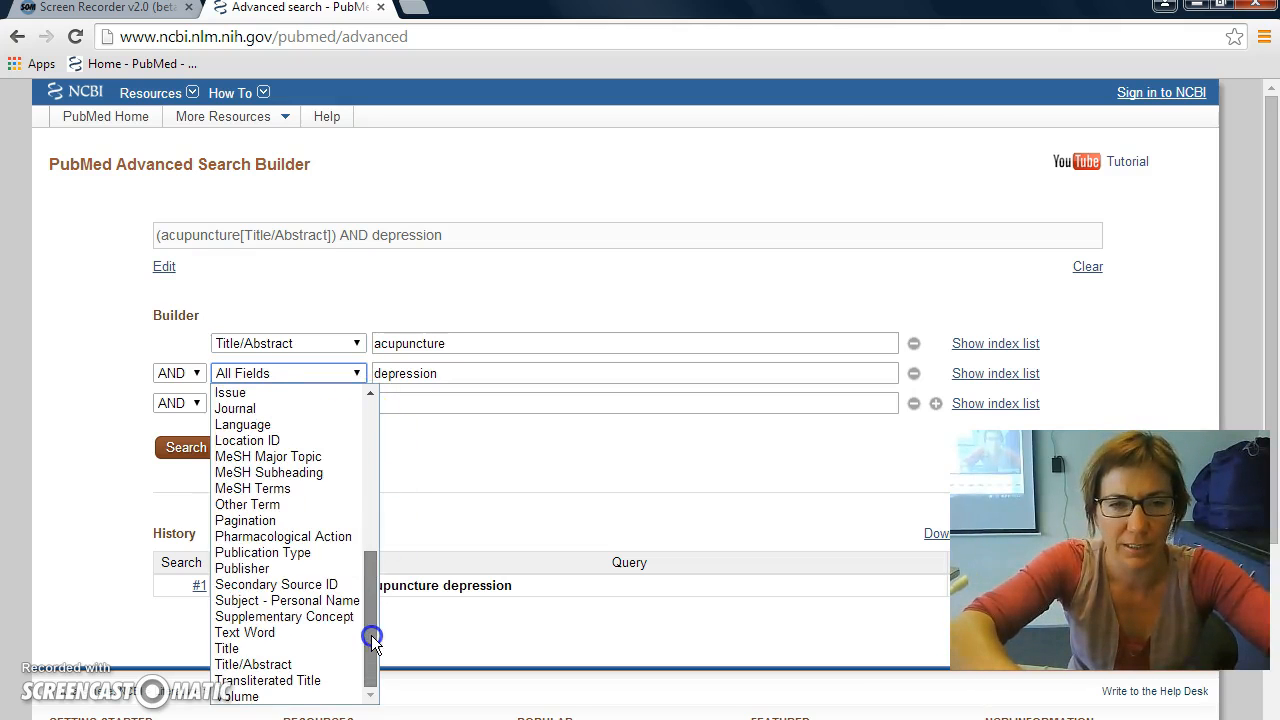
{"action": "left_click", "coordinate": [268, 665]}
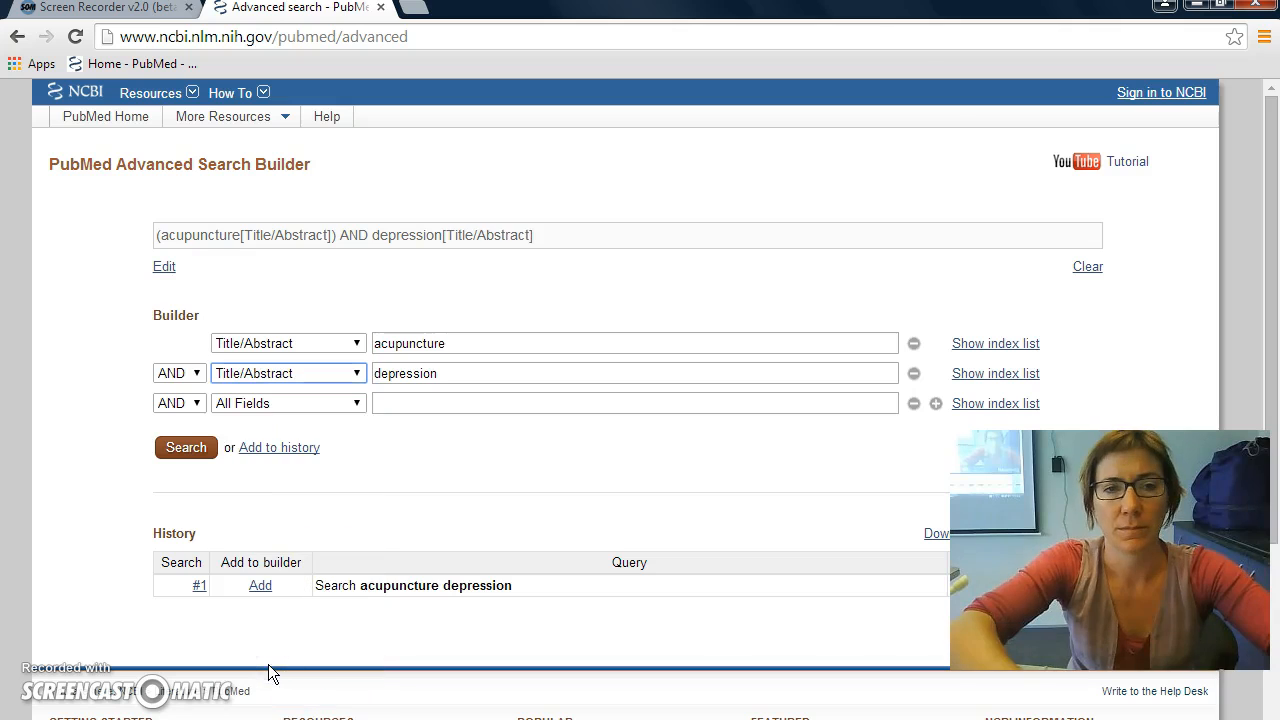
{"action": "left_click", "coordinate": [188, 452]}
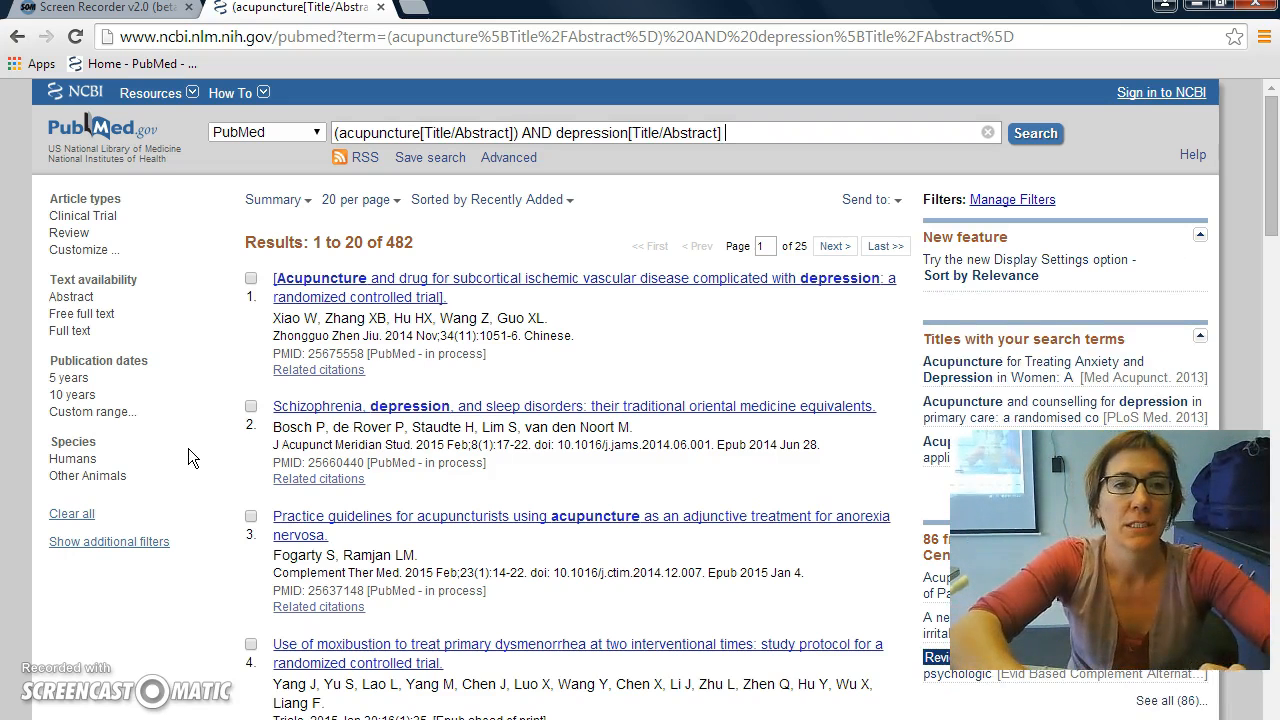
- Filter the search results to articles published in the last 10 years that have an abstract
{"action": "left_click", "coordinate": [81, 397]}
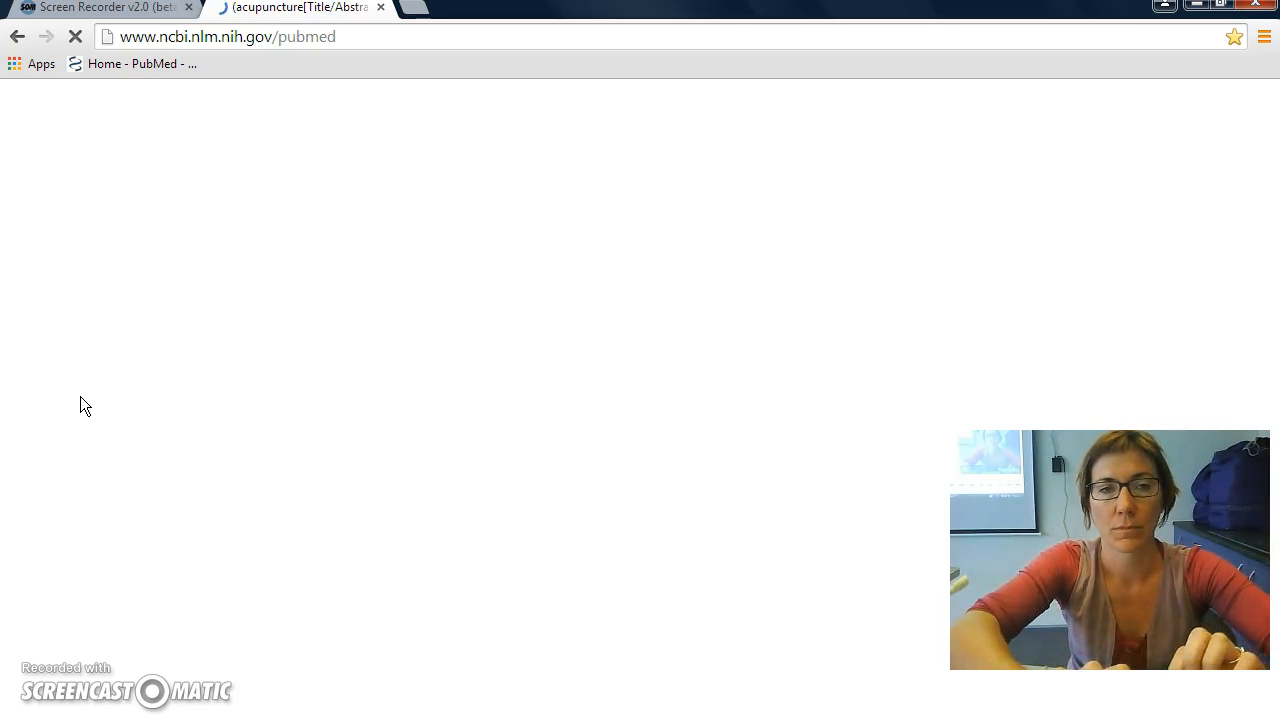
{"action": "left_click", "coordinate": [332, 470]}
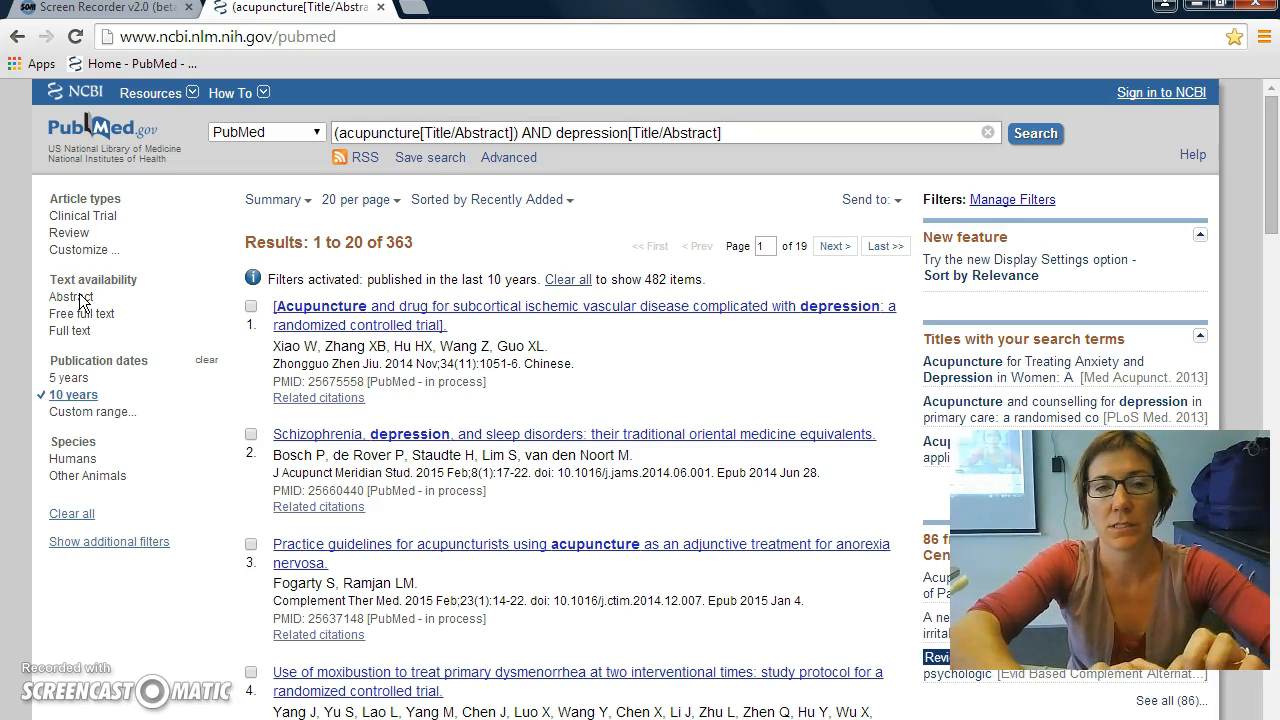
{"action": "left_click", "coordinate": [83, 298]}
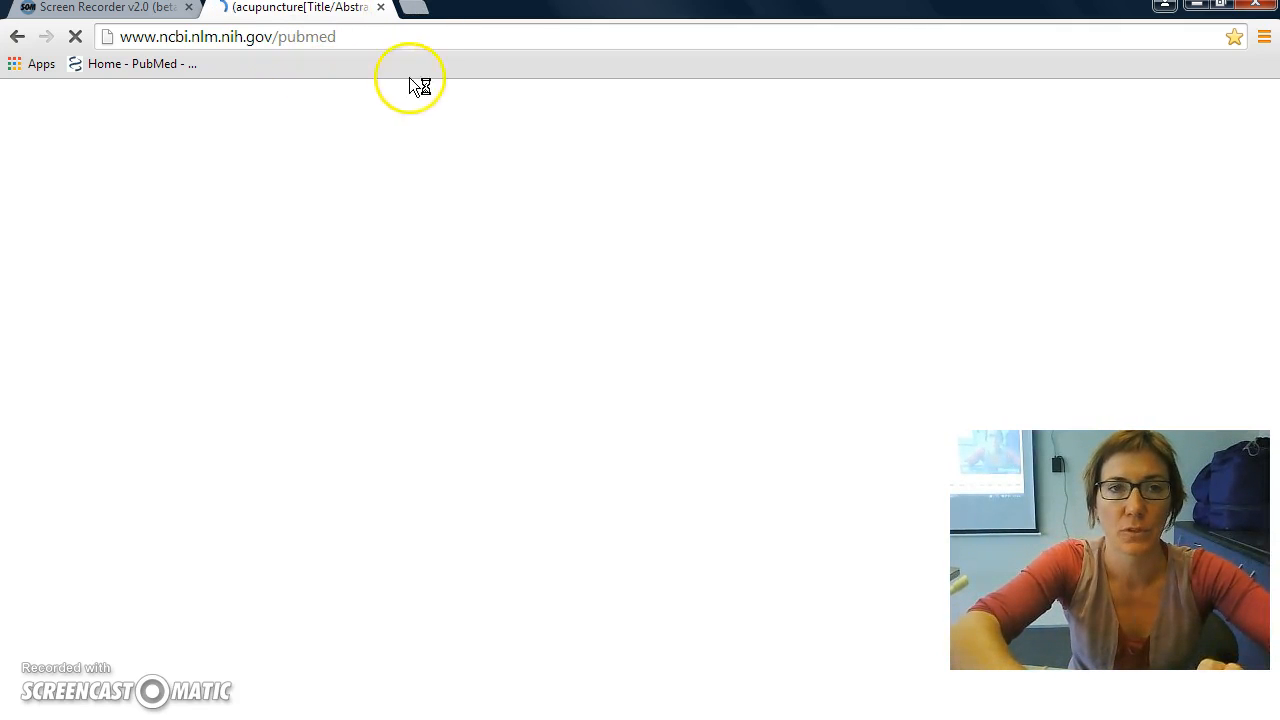
- Open a blank browser tab, return to the PubMed results and limit the species to Humans
{"action": "left_click", "coordinate": [418, 10]}
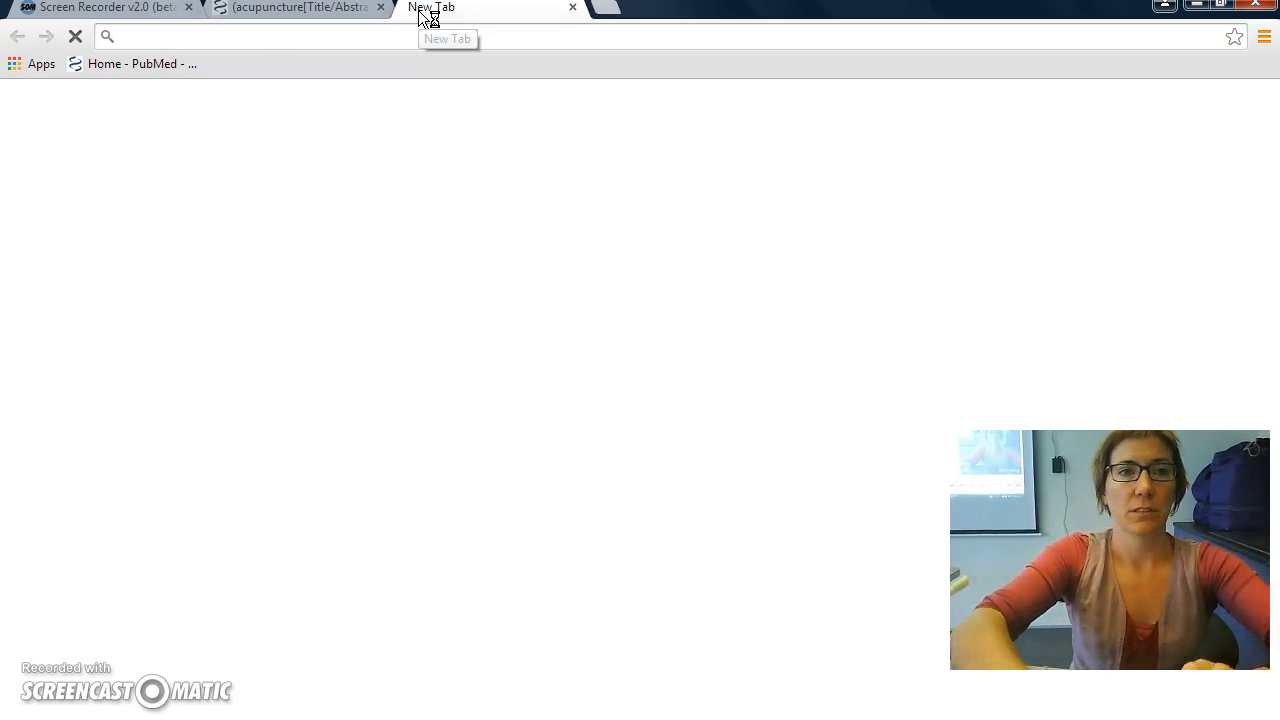
{"action": "left_click", "coordinate": [266, 14]}
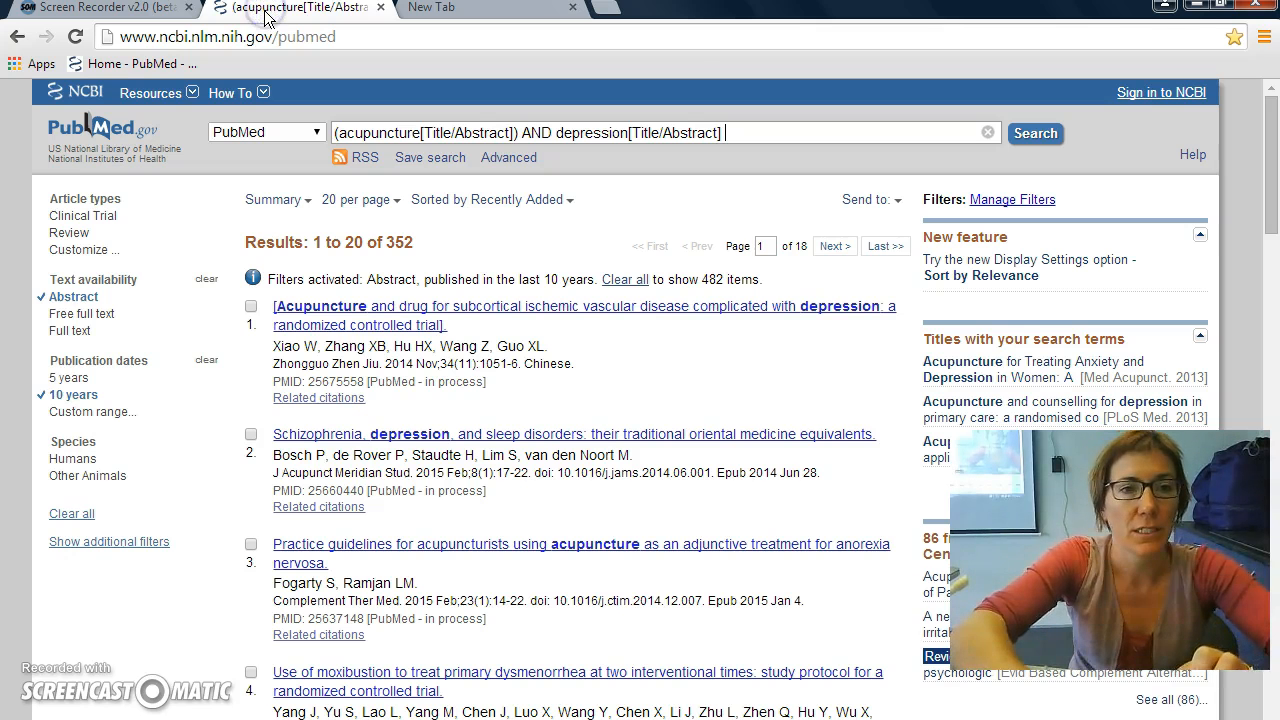
{"action": "left_click", "coordinate": [67, 460]}
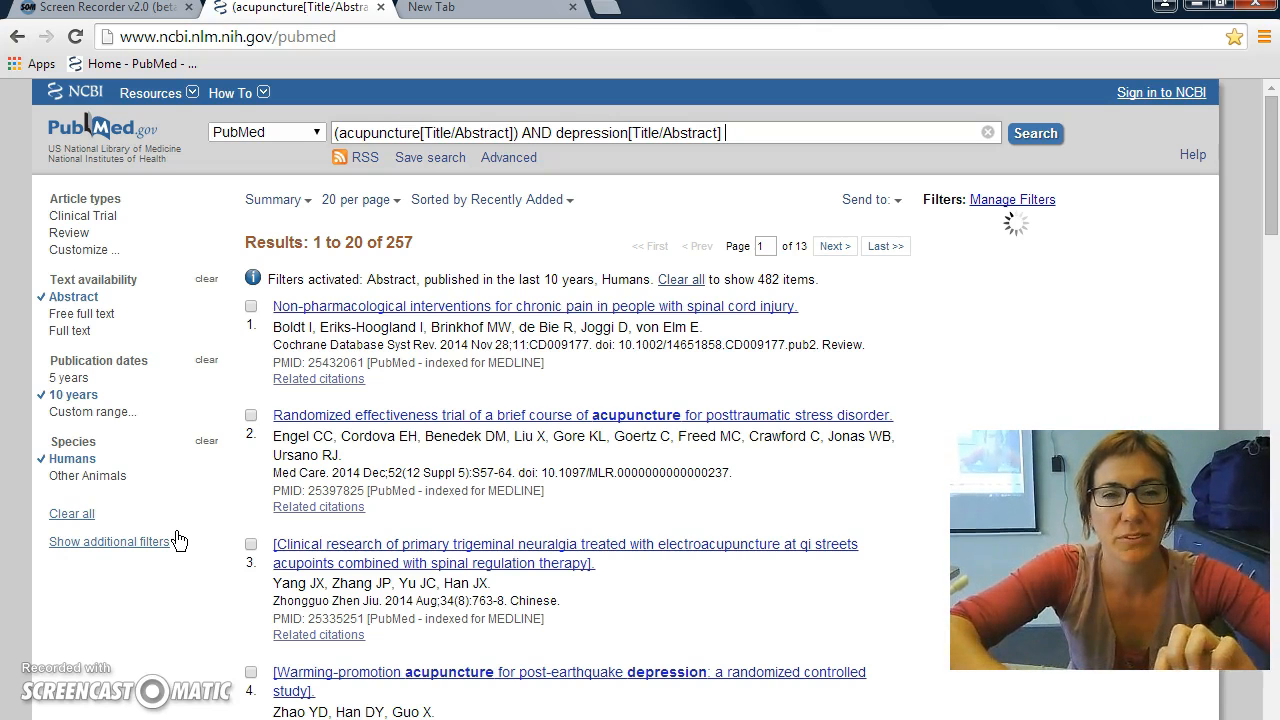
- Add the Languages category to the available result filters and limit the results to English
{"action": "left_click", "coordinate": [130, 543]}
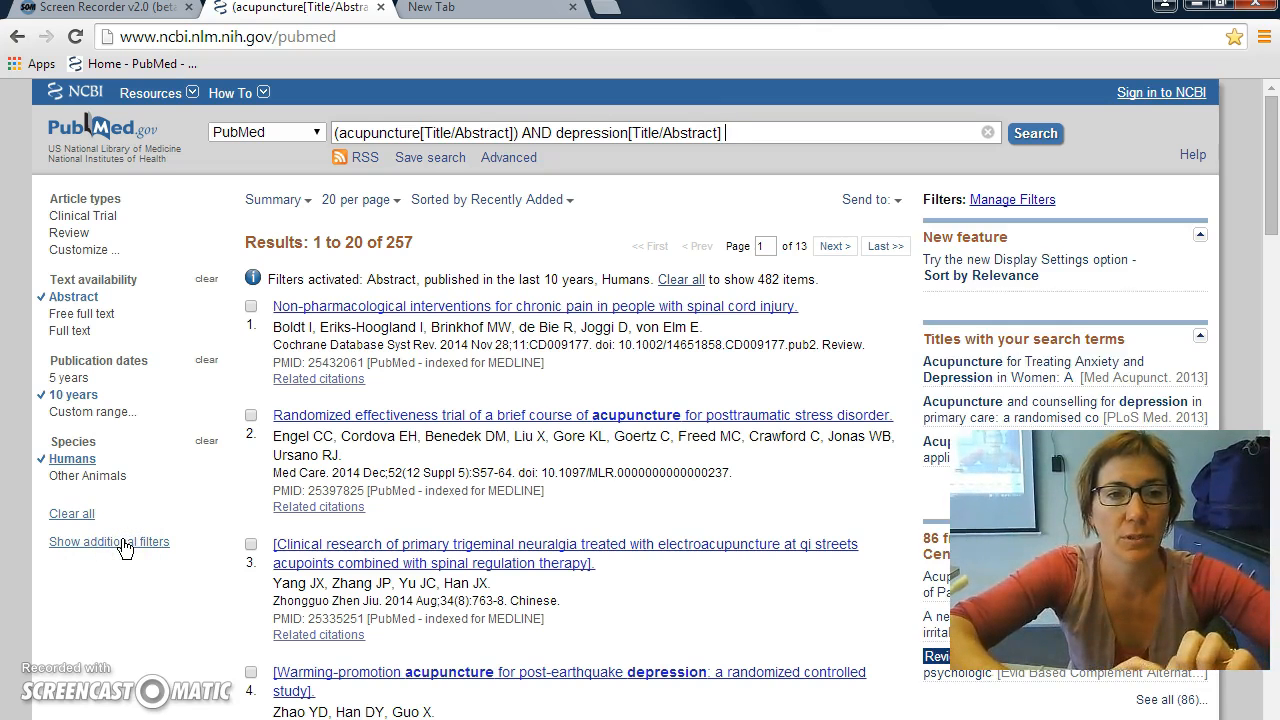
{"action": "left_click", "coordinate": [120, 542]}
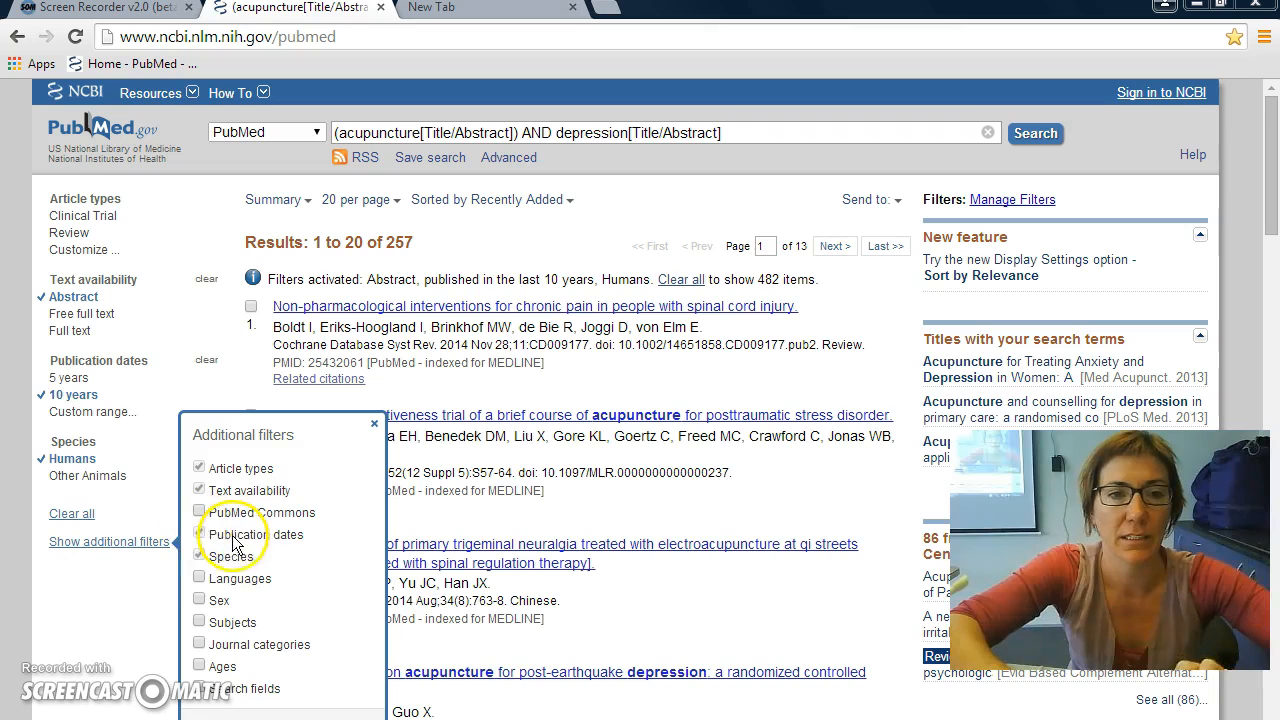
{"action": "left_click", "coordinate": [200, 578]}
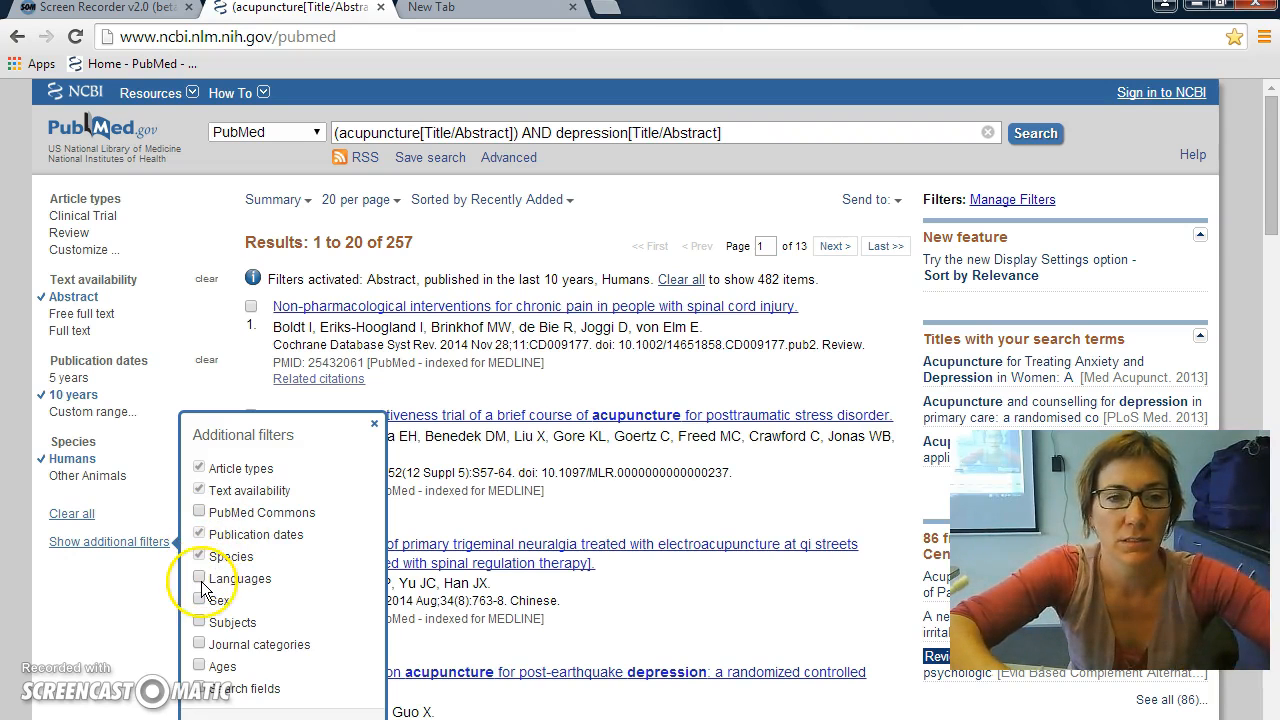
{"action": "left_click", "coordinate": [199, 577]}
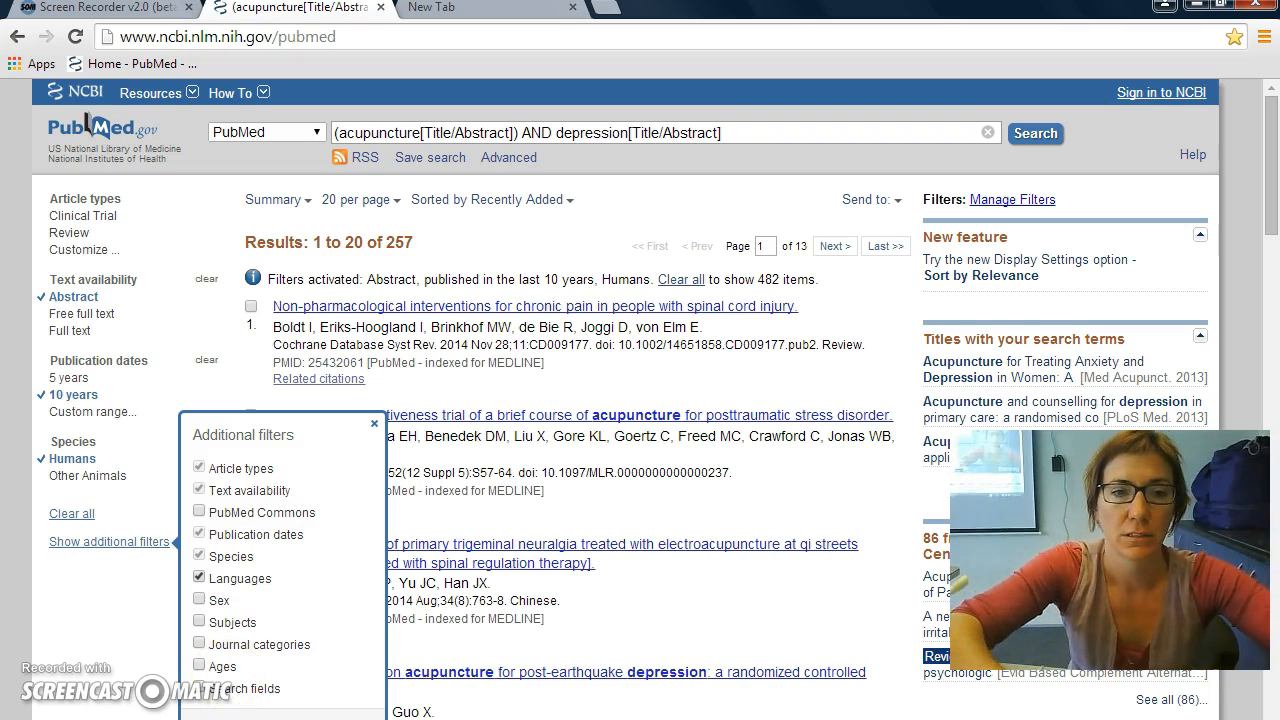
{"action": "left_click", "coordinate": [256, 712]}
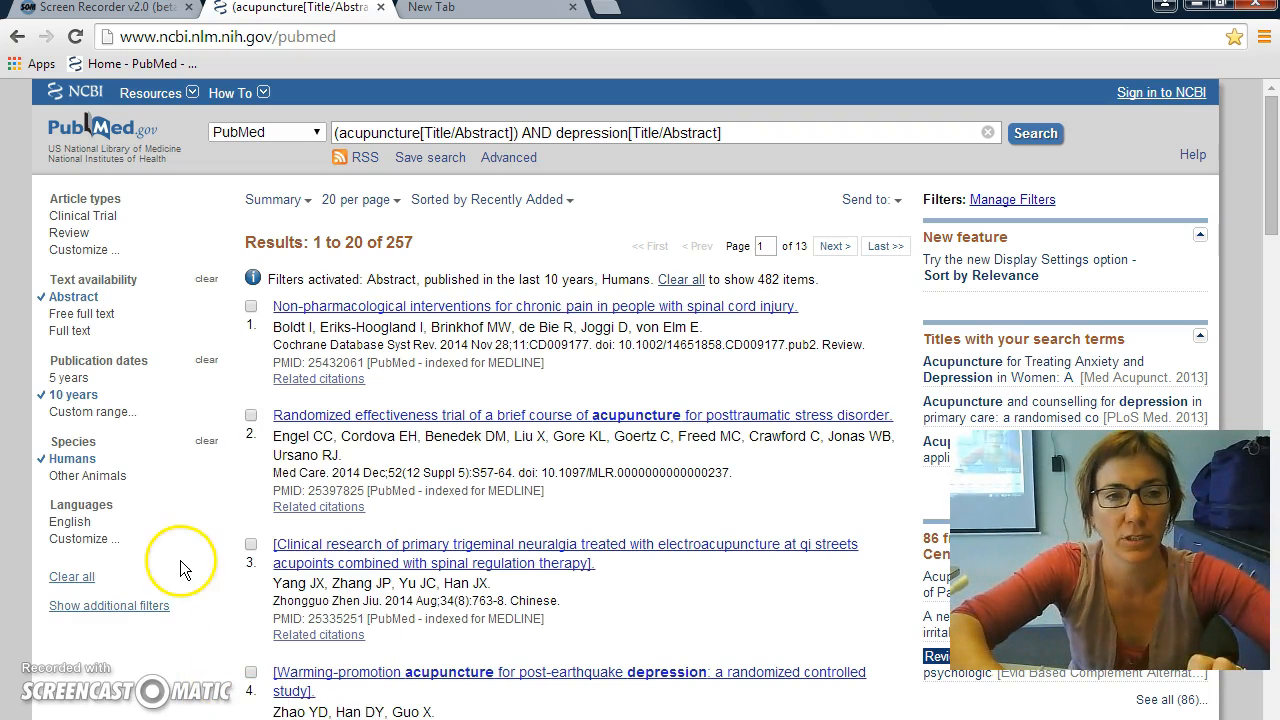
{"action": "left_click", "coordinate": [71, 522]}
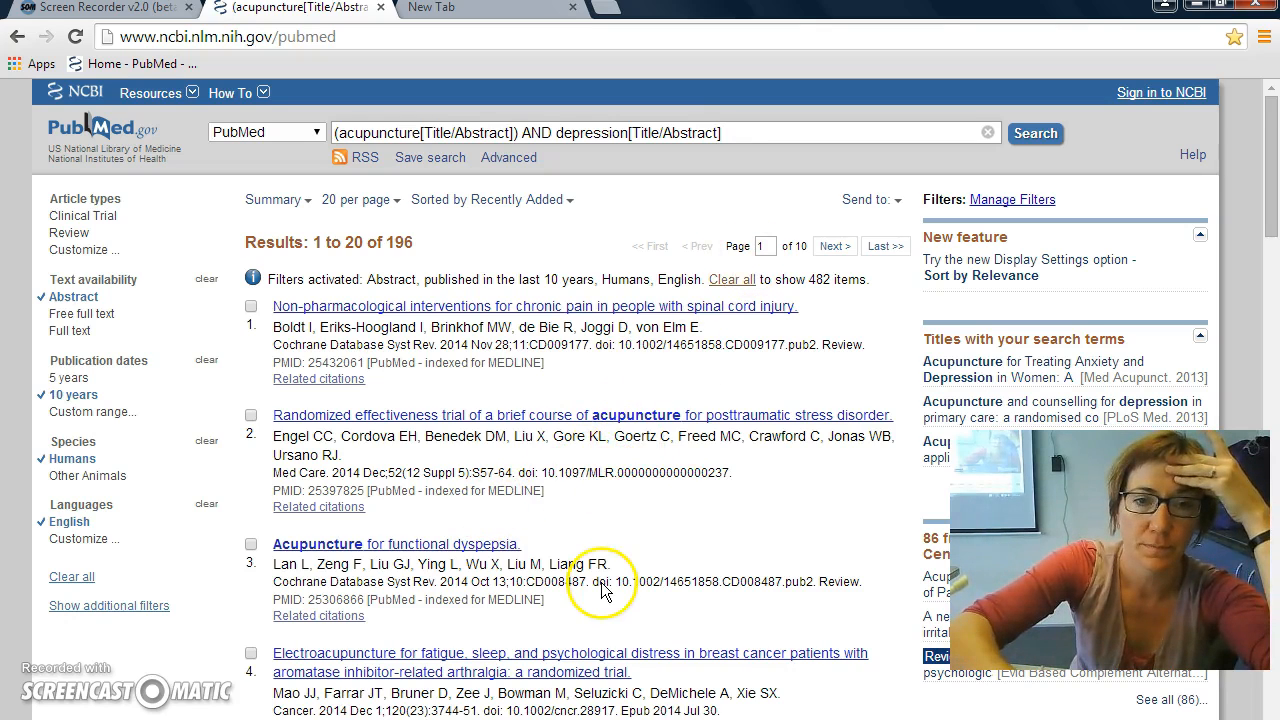
- Reopen the Advanced Search Builder and enter "acupuncture" as the first term, restricted to the Title field
{"action": "left_click", "coordinate": [513, 163]}
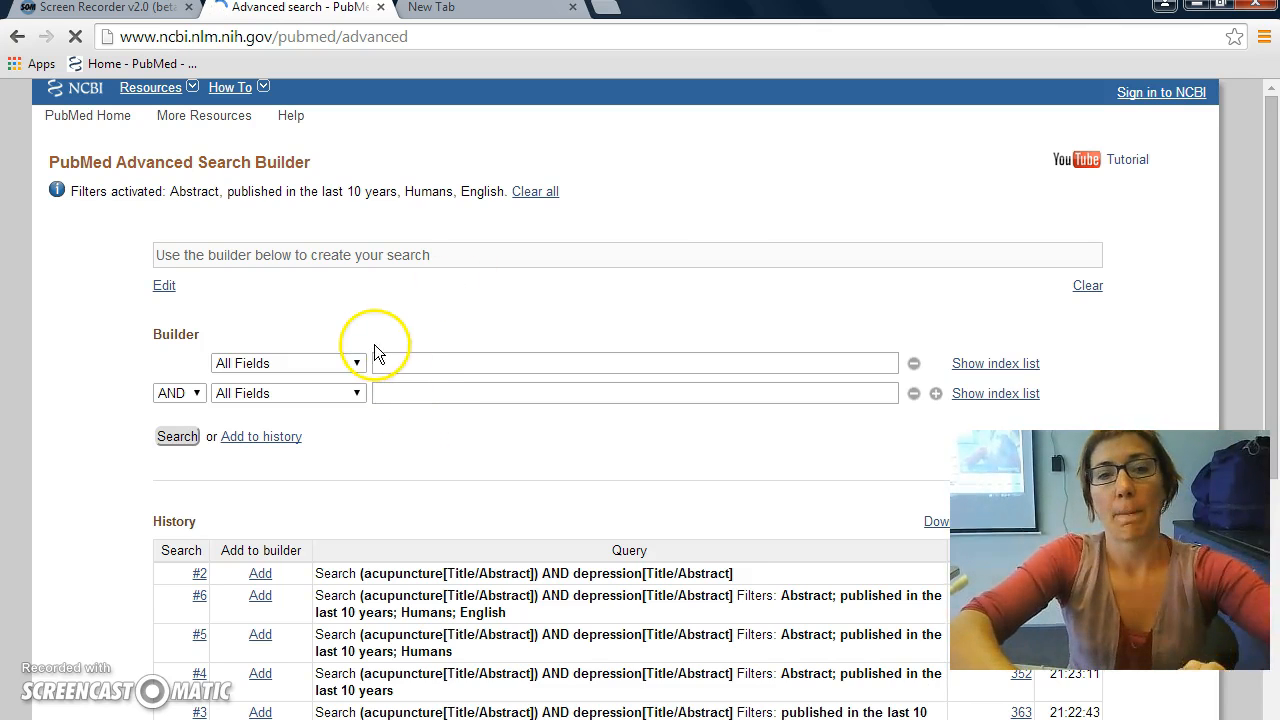
{"action": "left_click", "coordinate": [421, 360]}
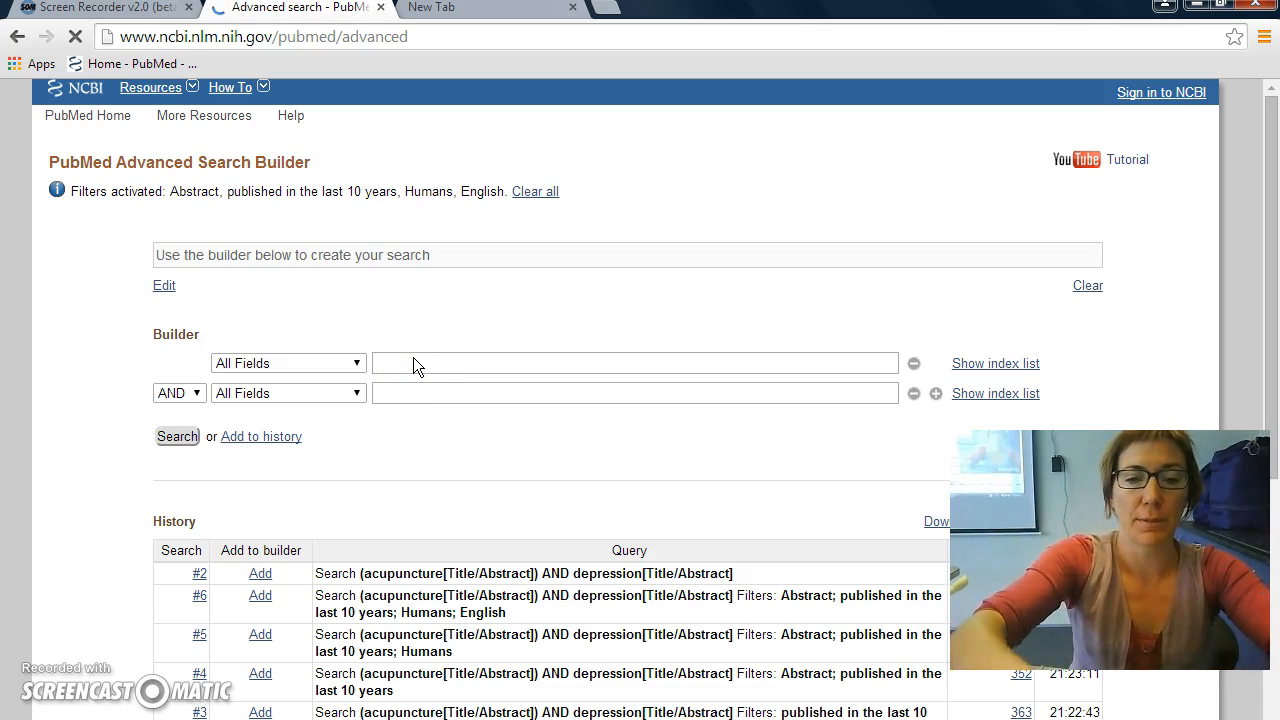
{"action": "left_click", "coordinate": [402, 360]}
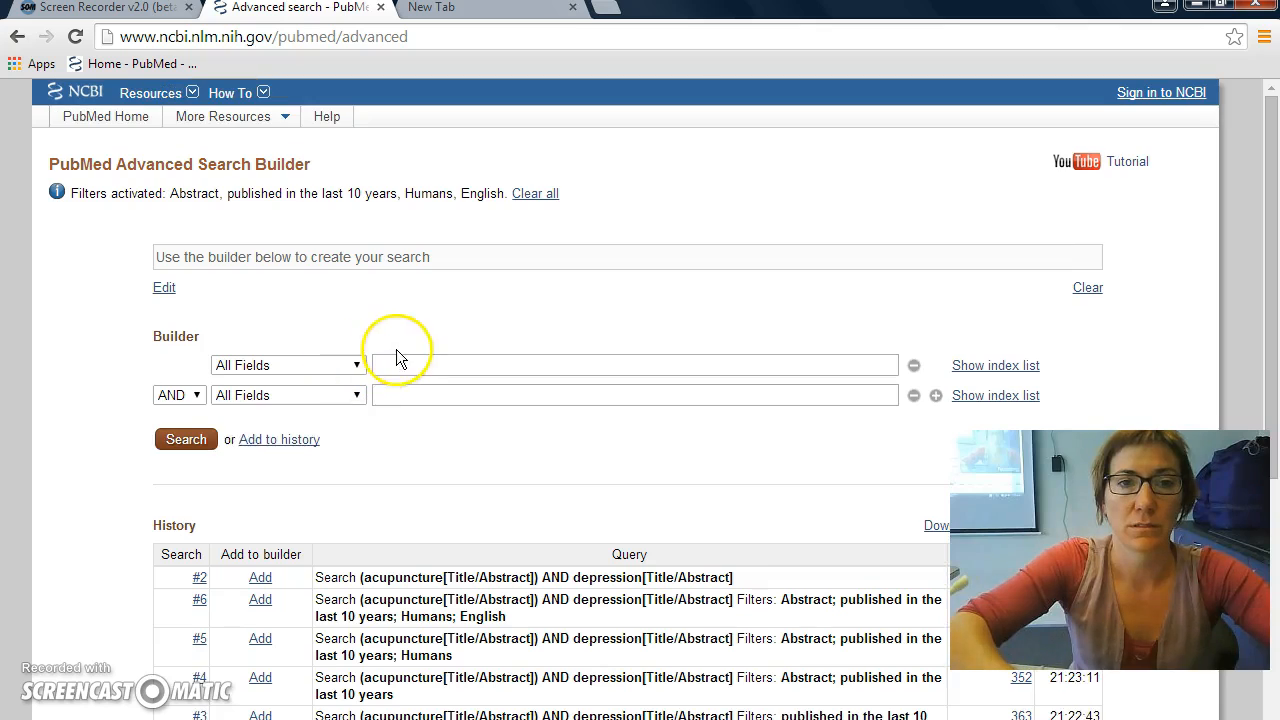
{"action": "left_click", "coordinate": [395, 368]}
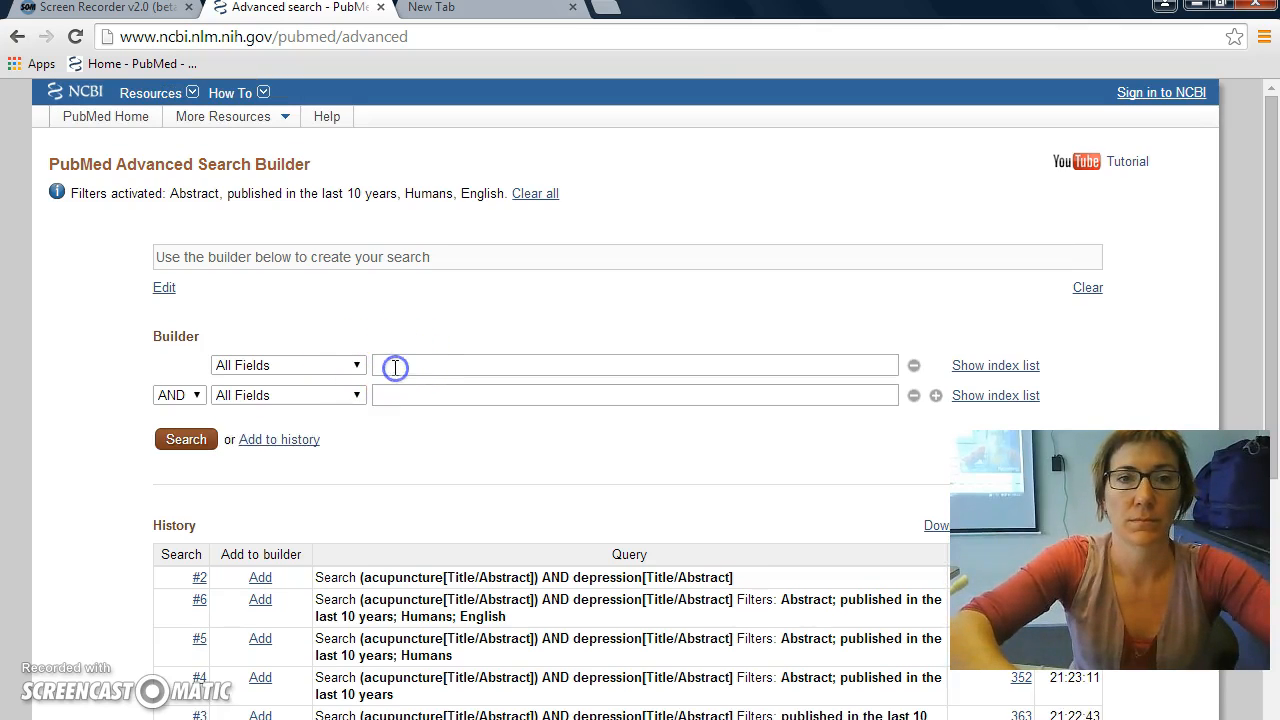
{"action": "type", "text": "acupuncture"}
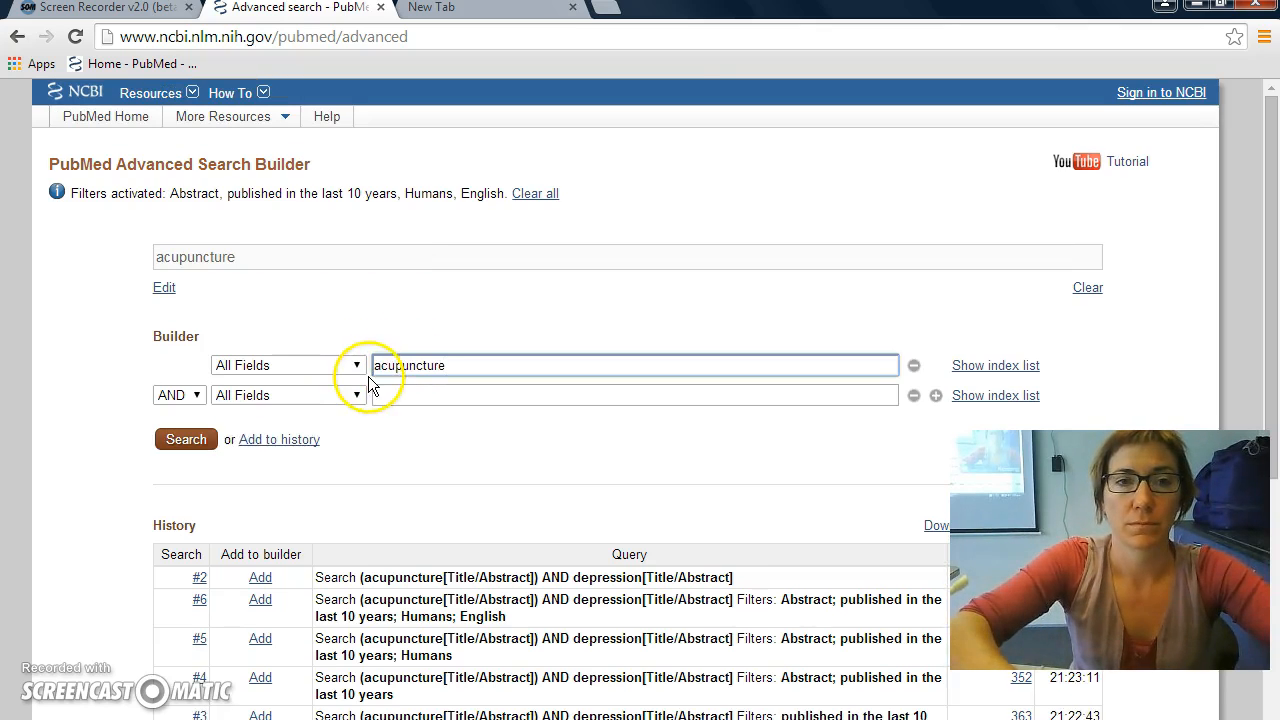
{"action": "left_click", "coordinate": [357, 366]}
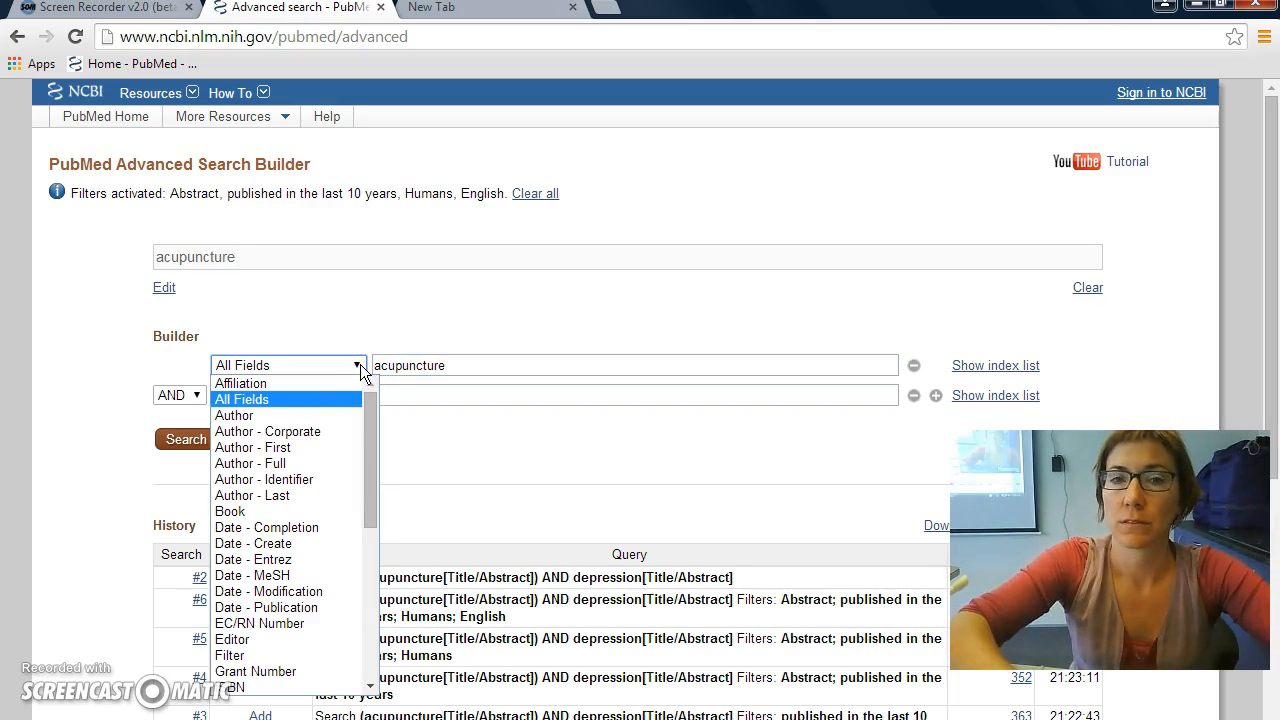
{"action": "left_click", "coordinate": [371, 417]}
{"action": "left_click_drag", "start_coordinate": [371, 417], "coordinate": [366, 638]}
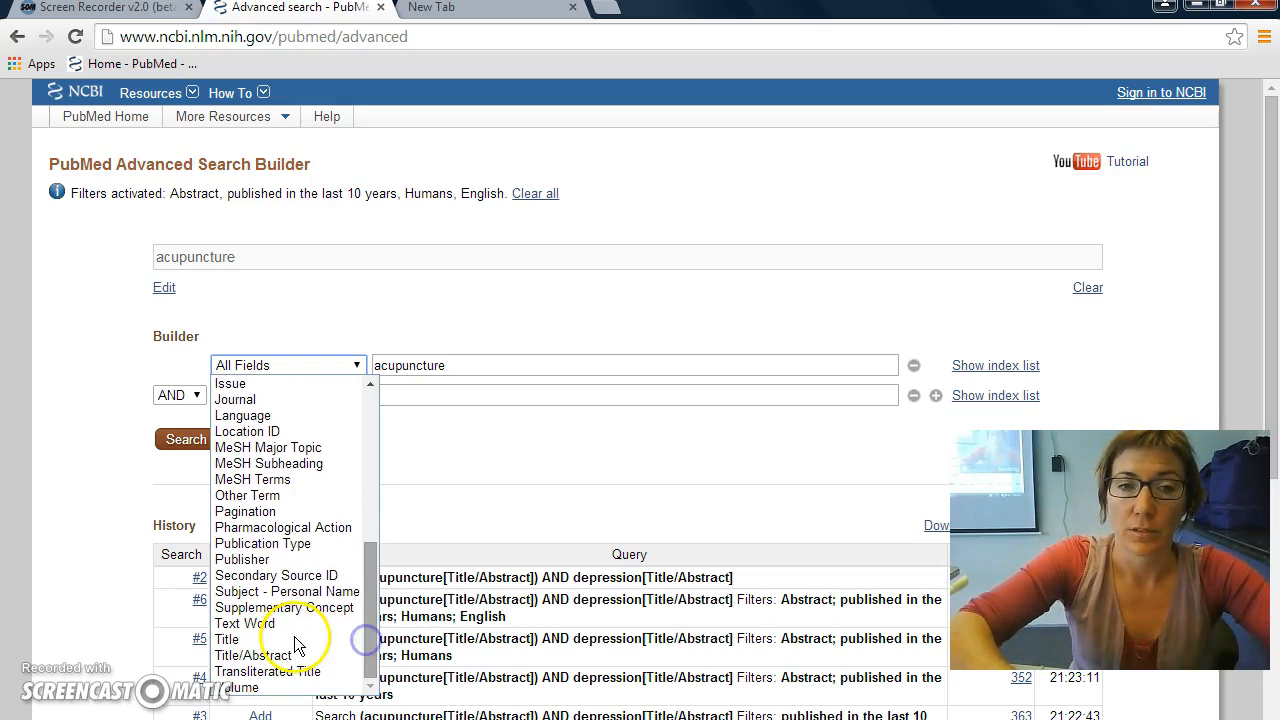
{"action": "left_click", "coordinate": [226, 640]}
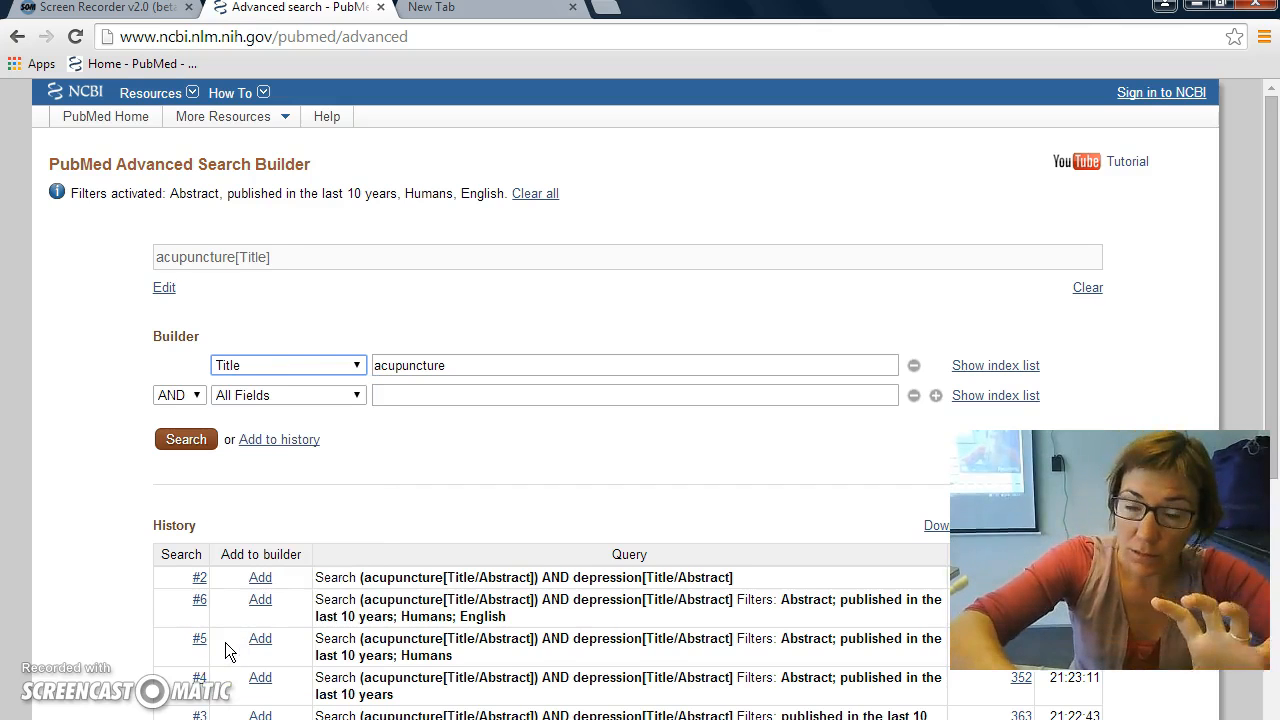
- Add "depression" as the second builder term combined with AND, restricted to the Title field
{"action": "left_click", "coordinate": [358, 395]}
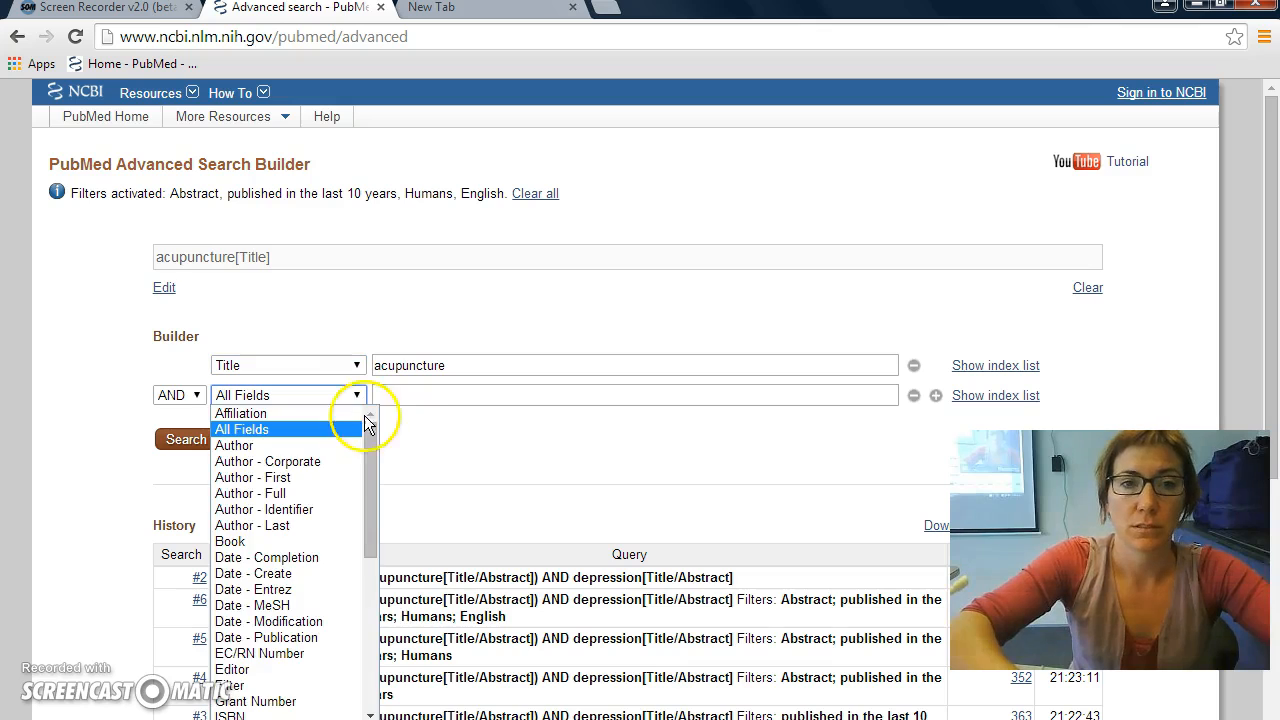
{"action": "left_click_drag", "start_coordinate": [366, 529], "coordinate": [364, 695]}
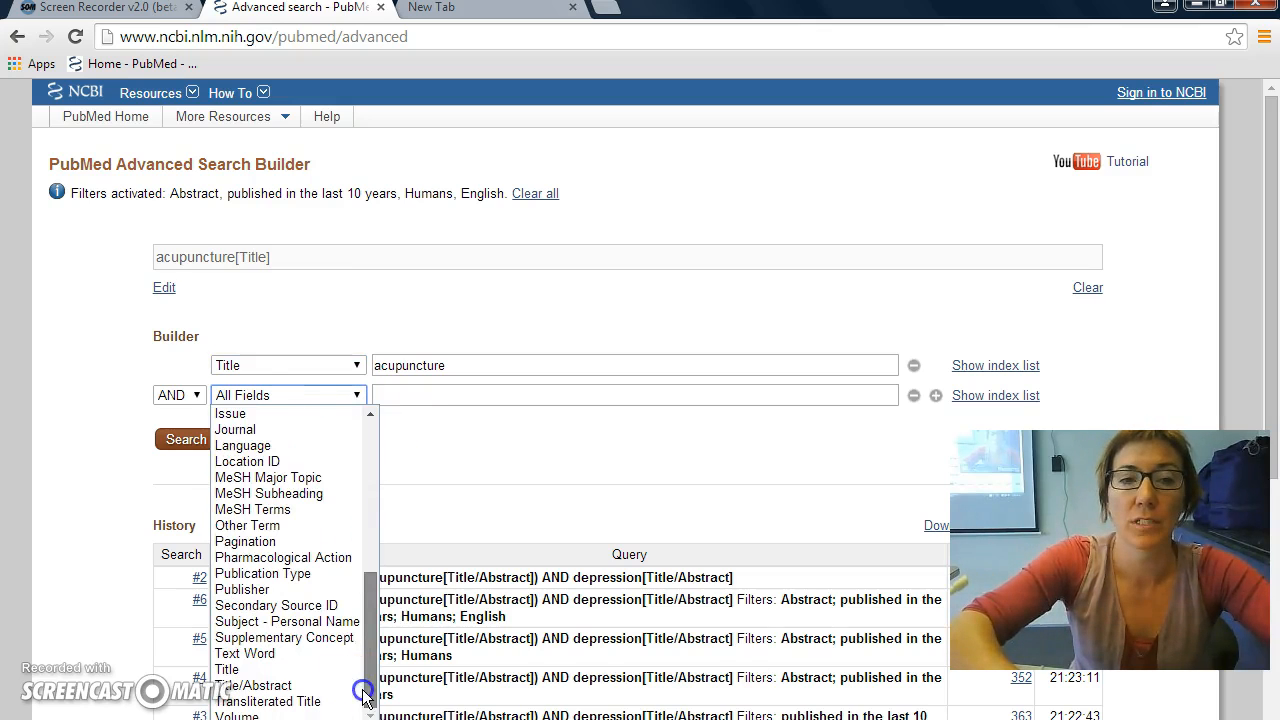
{"action": "left_click", "coordinate": [249, 670]}
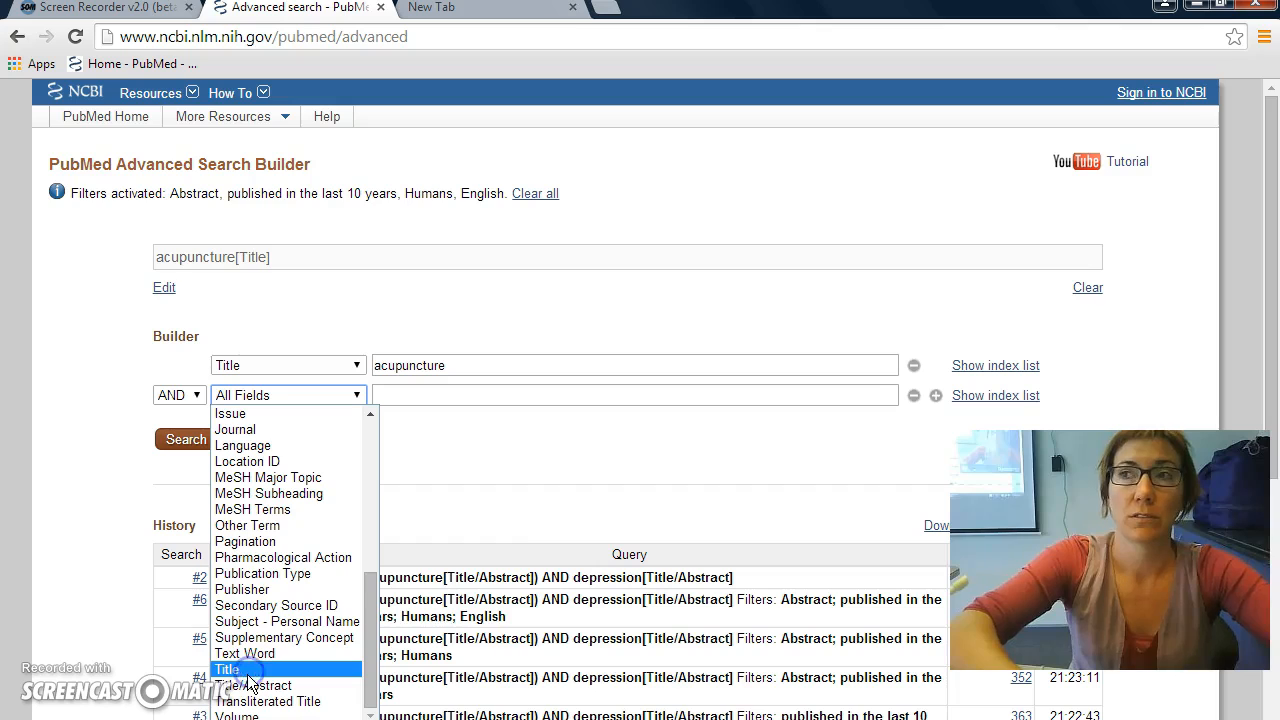
{"action": "left_click", "coordinate": [403, 400]}
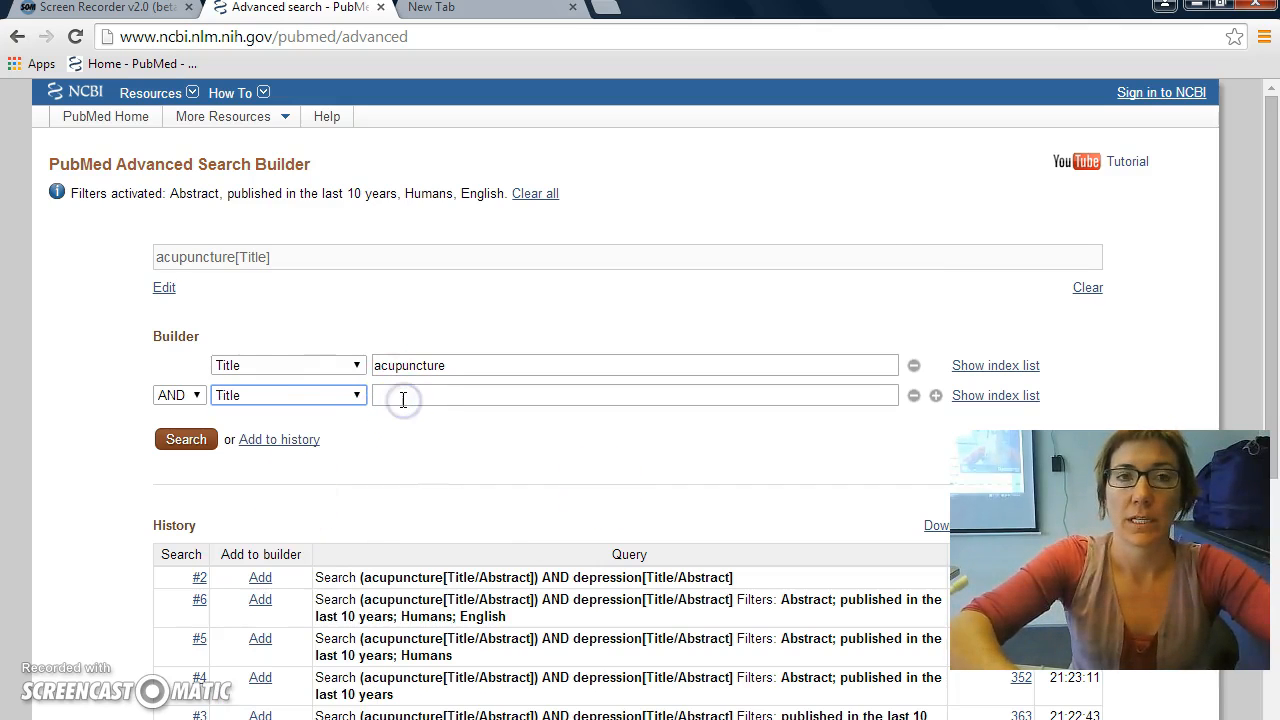
{"action": "key", "text": "Tab"}
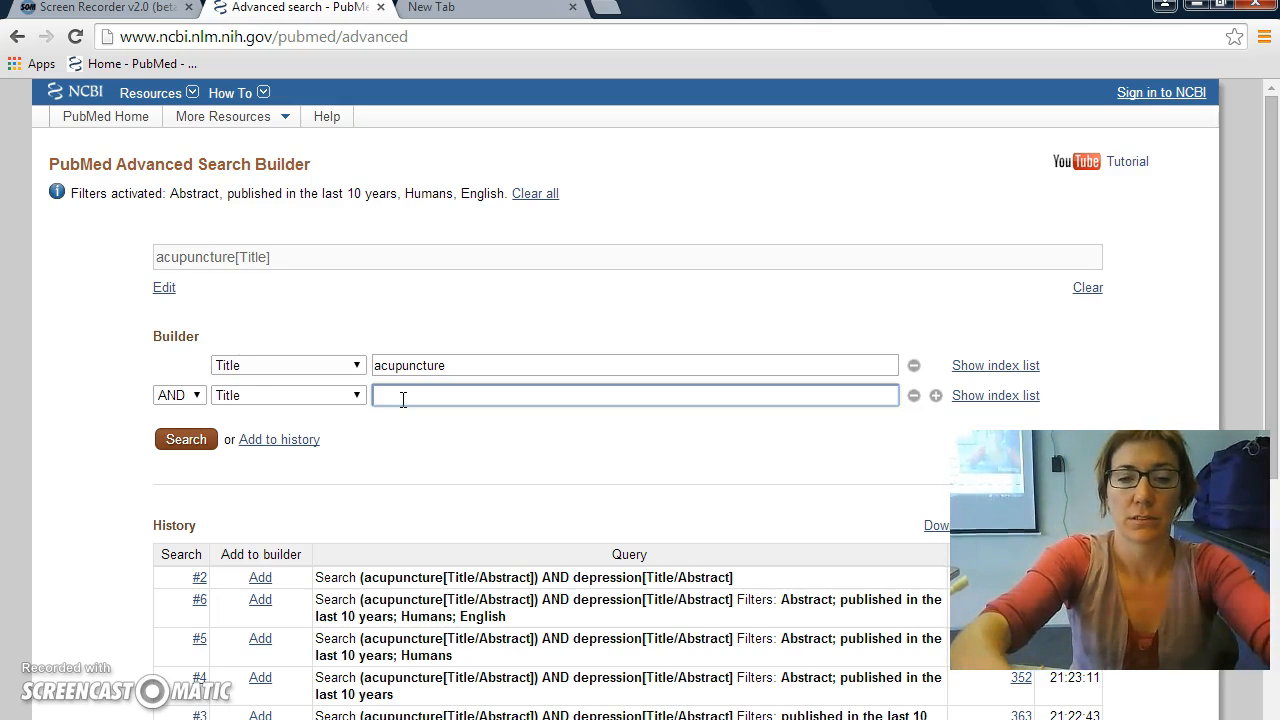
{"action": "type", "text": "de"}
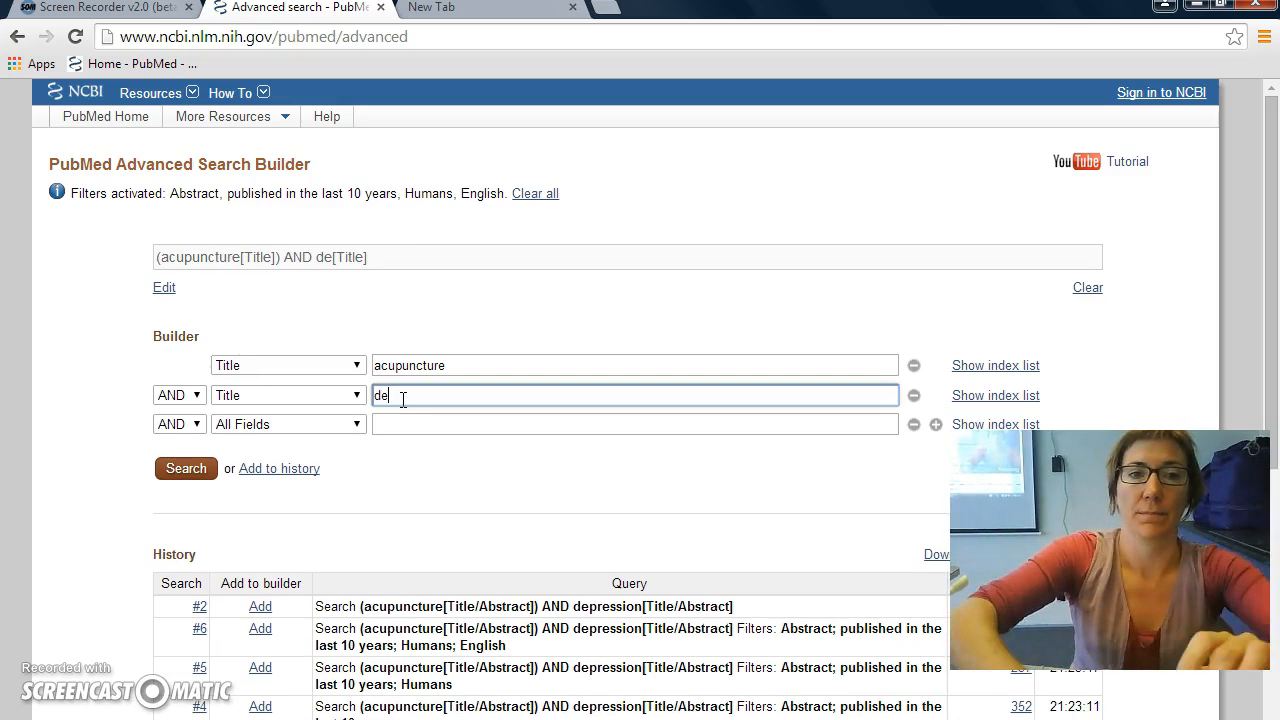
{"action": "type", "text": "pression"}
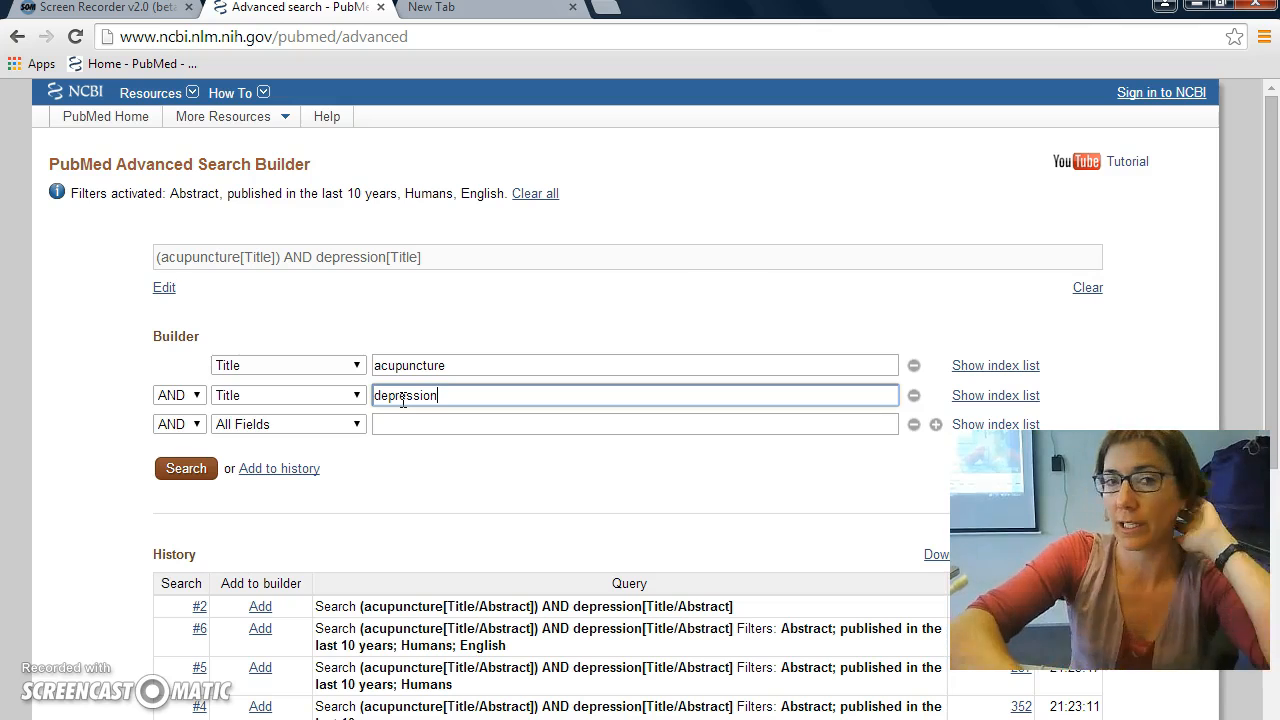
- Run the title-only search for acupuncture and depression and look through the results list
{"action": "left_click", "coordinate": [176, 470]}
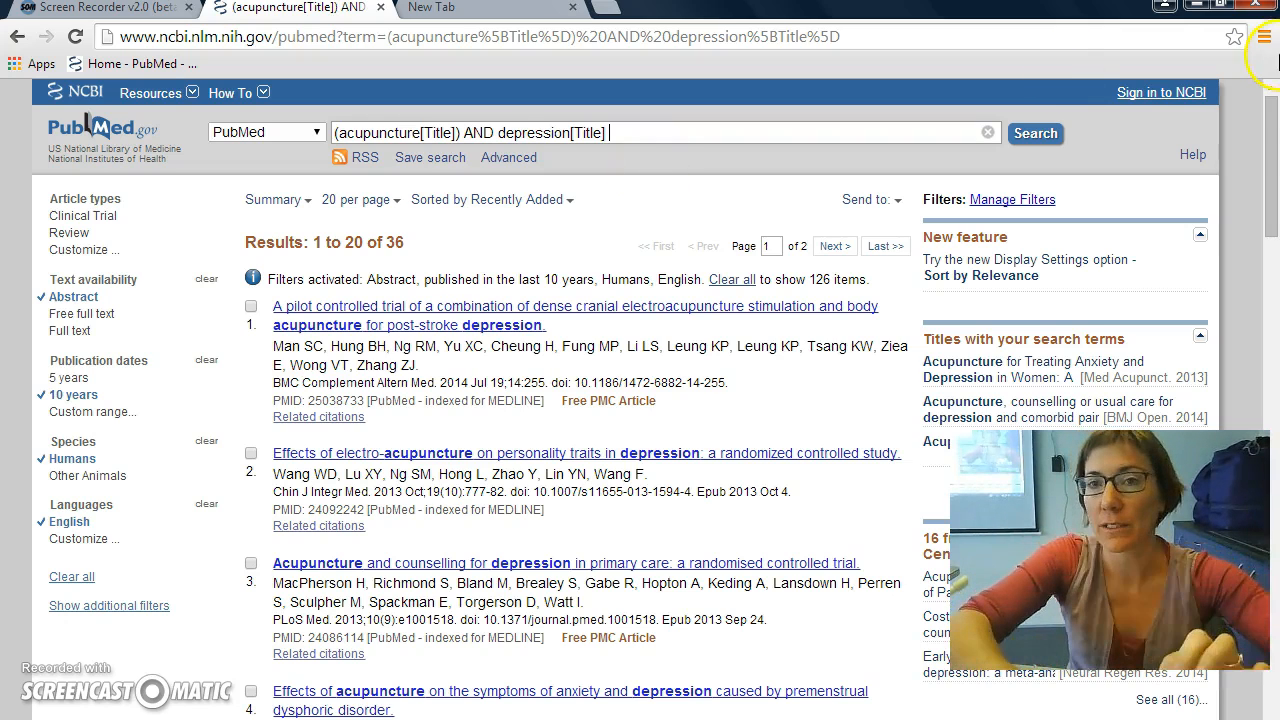
{"action": "left_click_drag", "start_coordinate": [1273, 133], "coordinate": [1275, 337]}
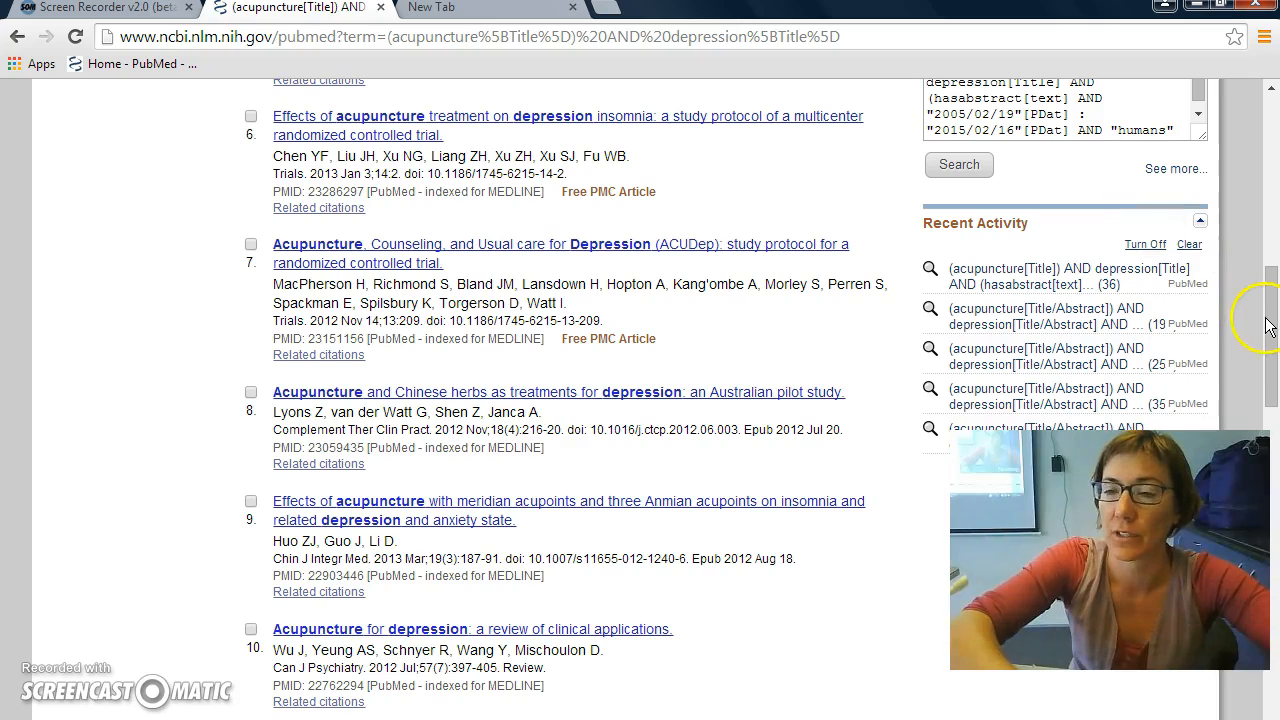
{"action": "left_click", "coordinate": [1275, 118]}
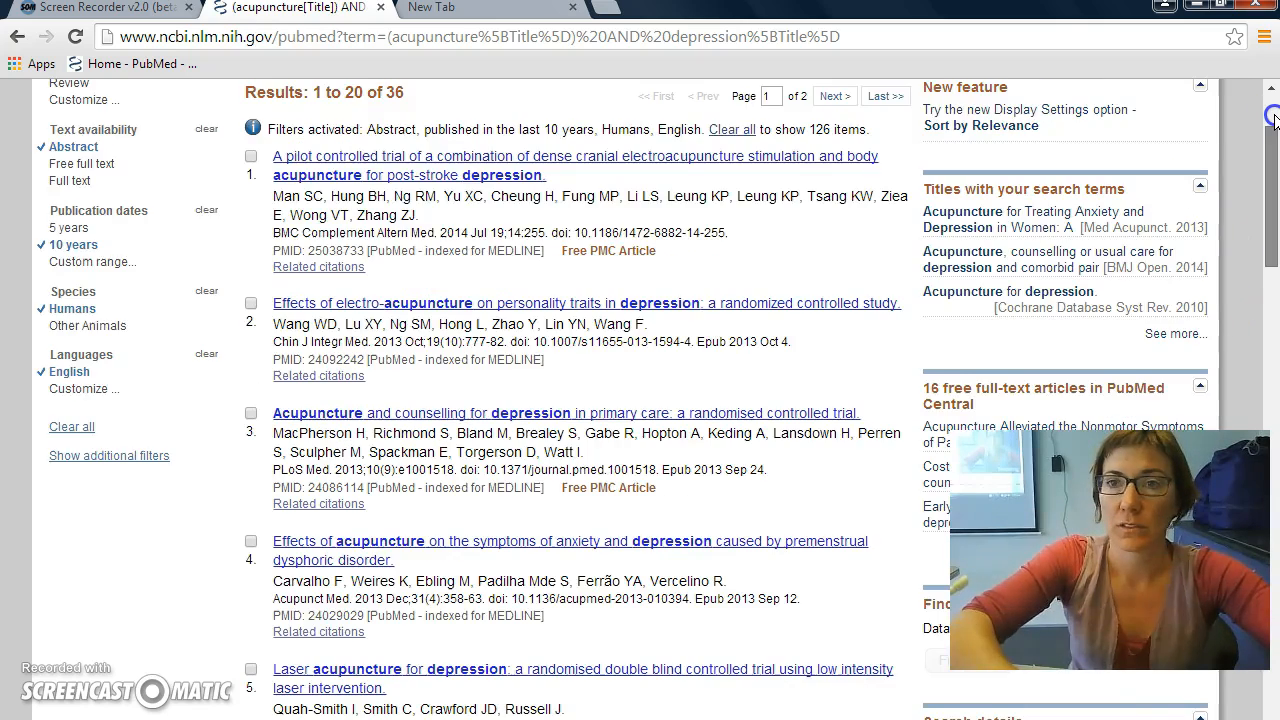
{"action": "left_click", "coordinate": [1275, 118]}
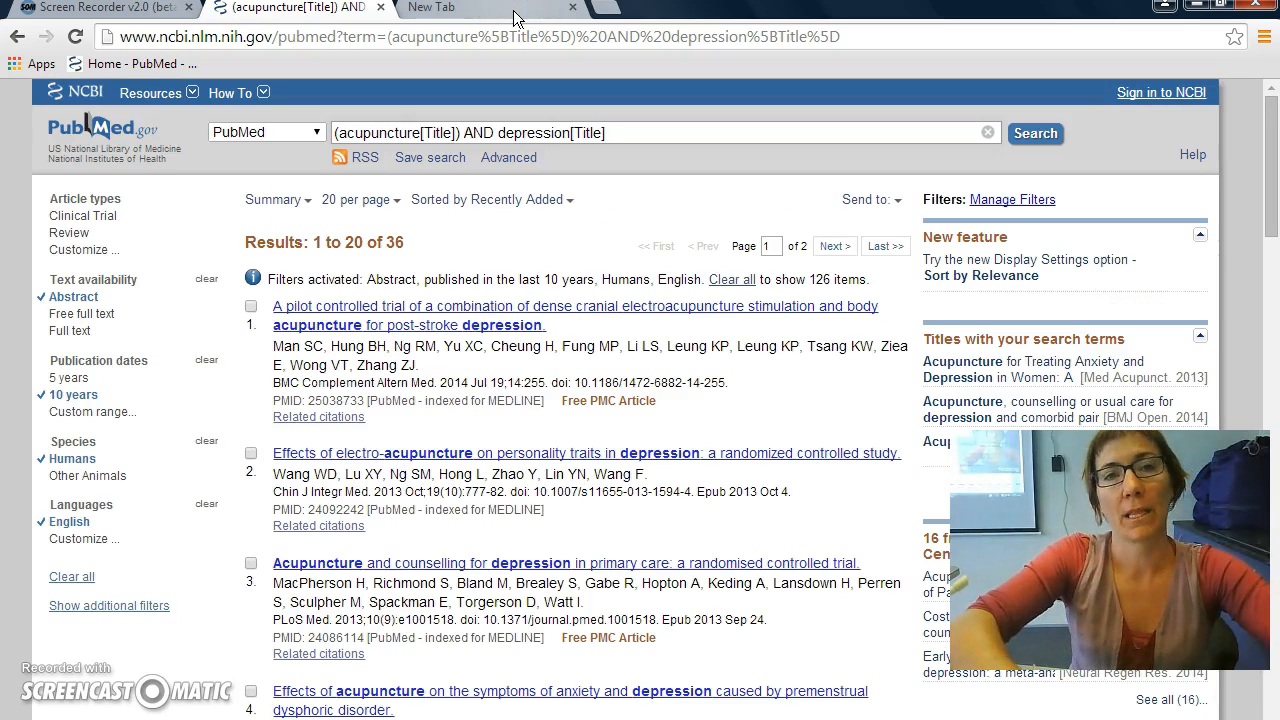
{"action": "left_click", "coordinate": [348, 29]}
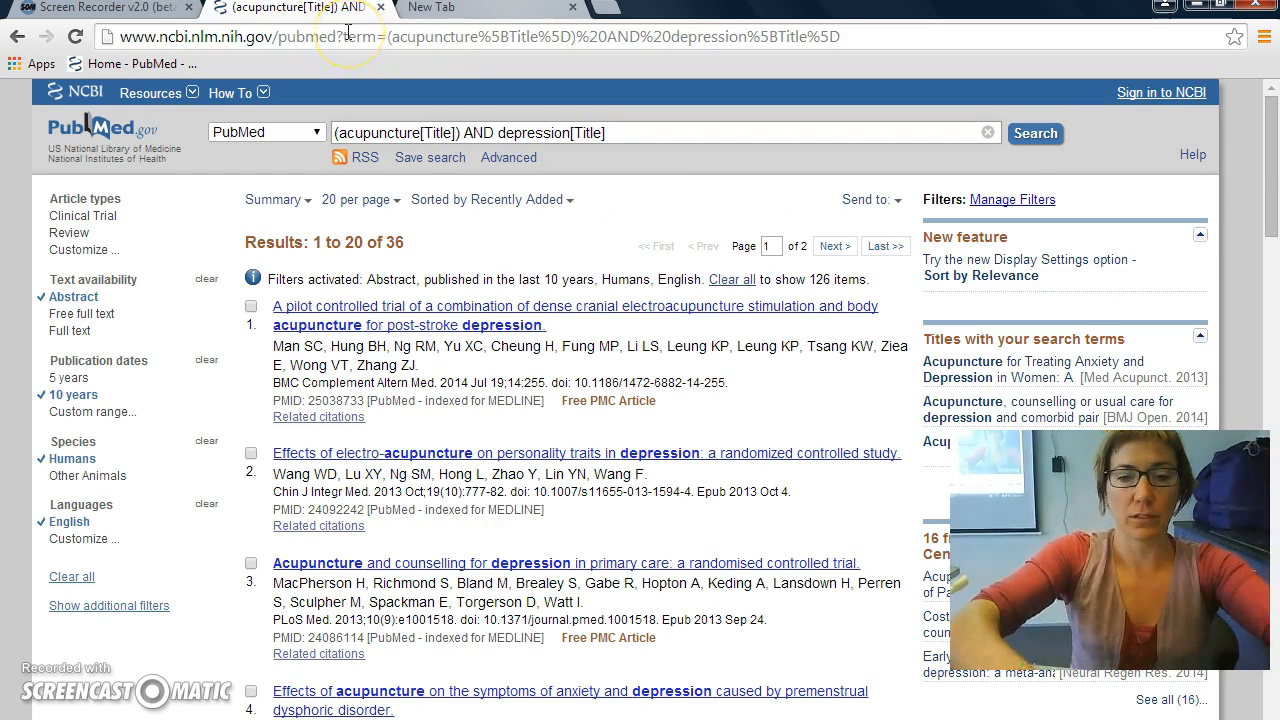
{"action": "key", "text": "ctrl+Tab"}
{"action": "type", "text": "mend"}
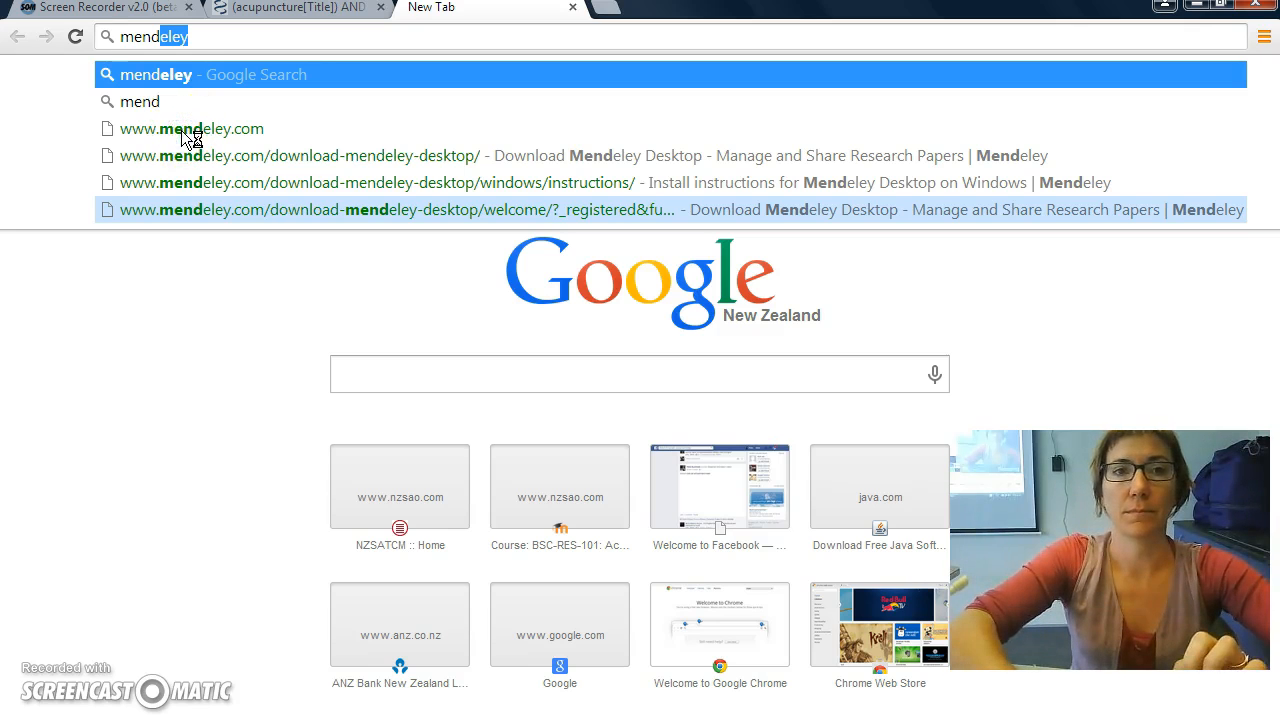
{"action": "left_click", "coordinate": [181, 130]}
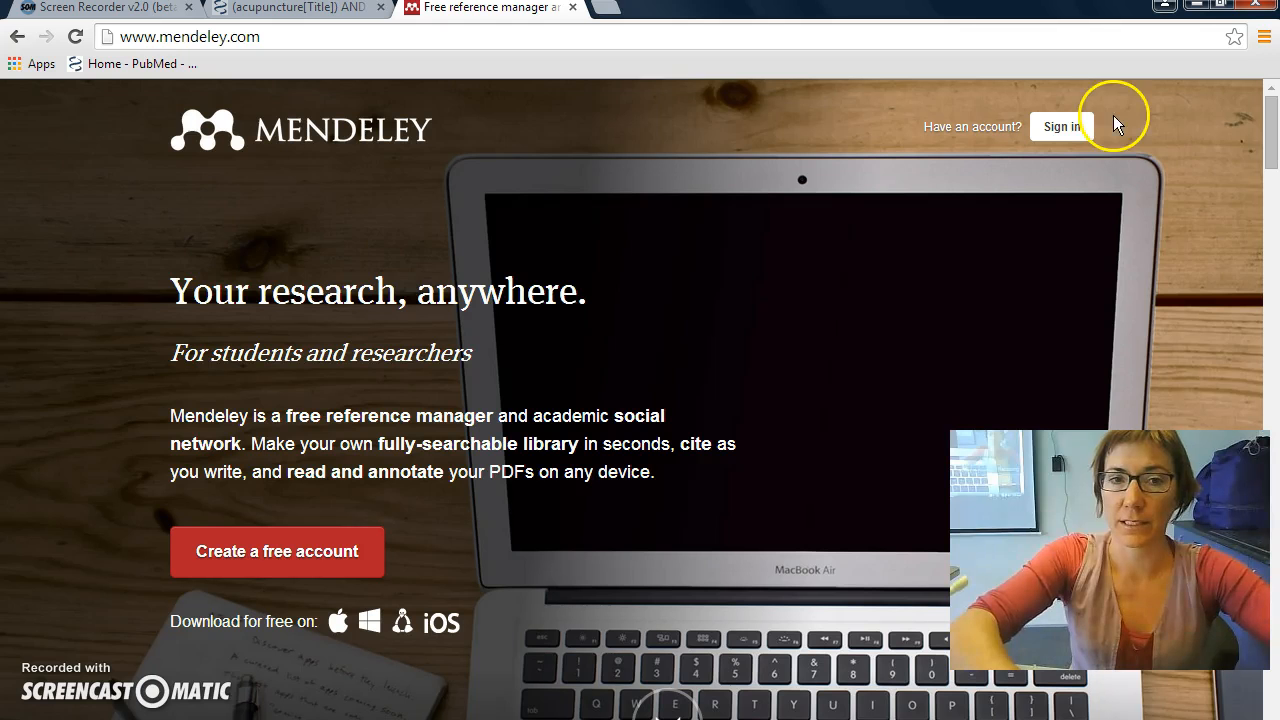
- Sign in to Mendeley by filling in the account e-mail and the account password
{"action": "left_click", "coordinate": [1044, 120]}
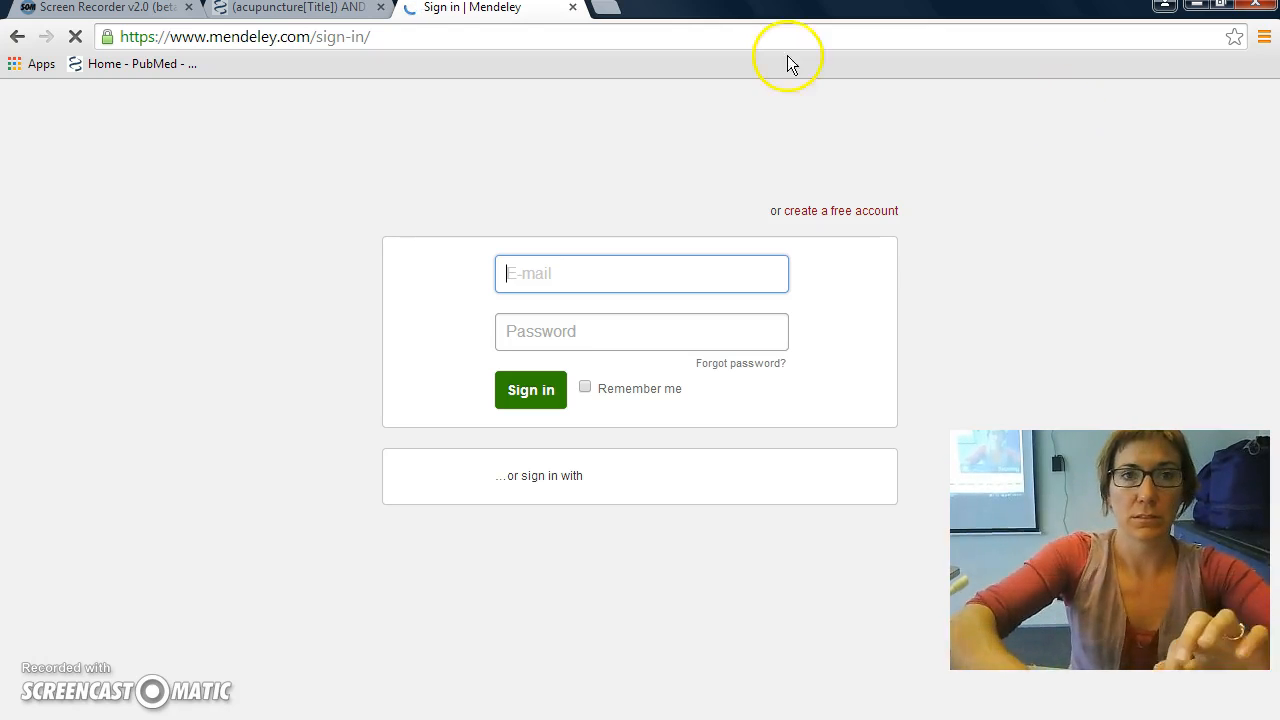
{"action": "left_click", "coordinate": [537, 342]}
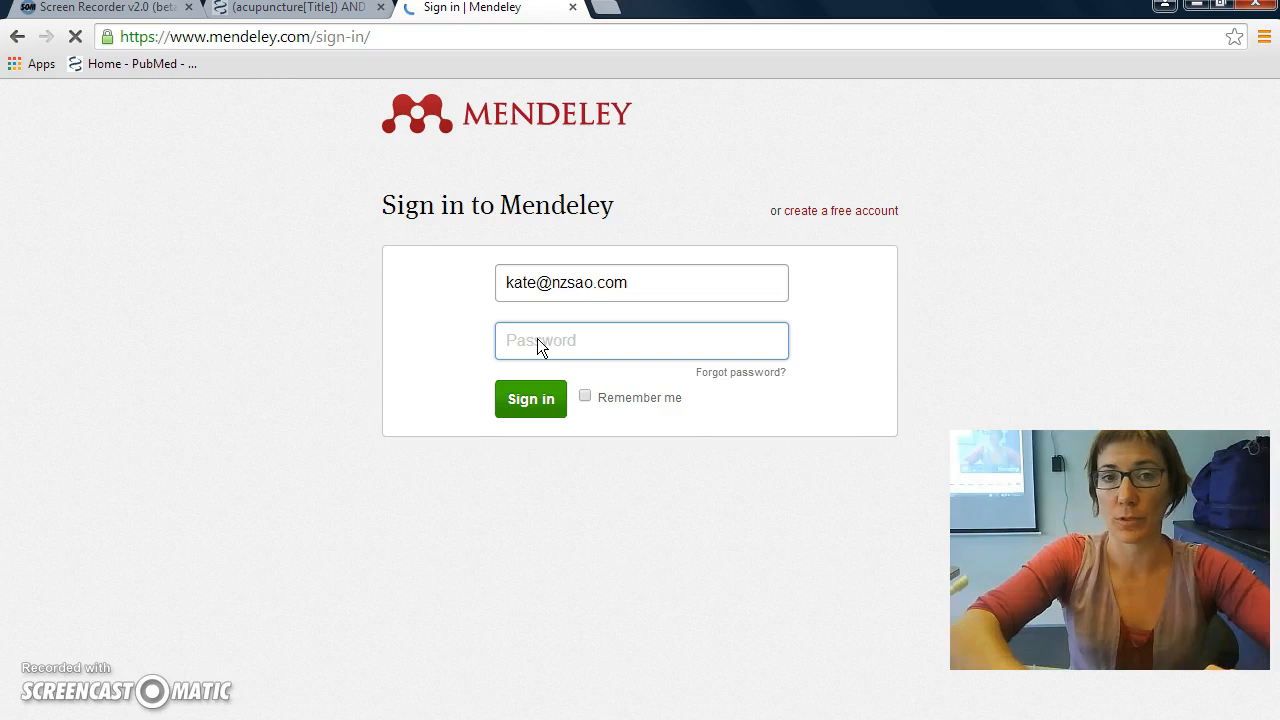
{"action": "left_click", "coordinate": [535, 338]}
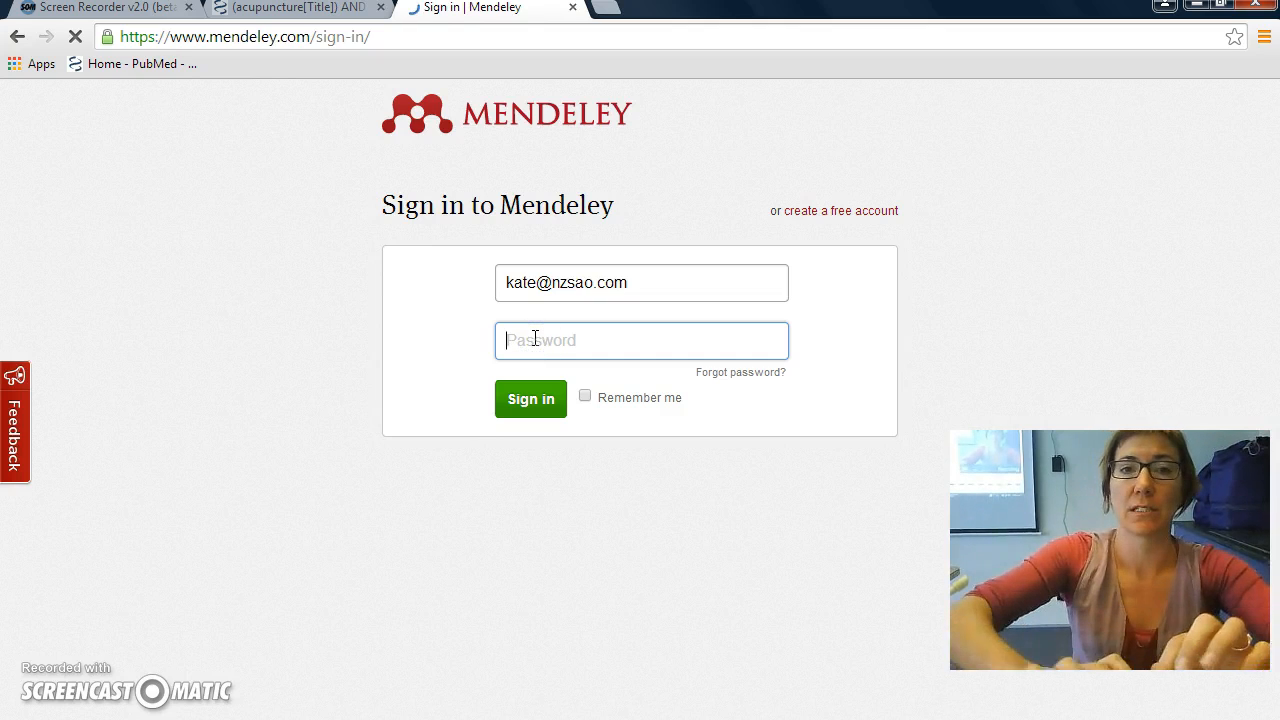
{"action": "type", "text": "••••••••••"}
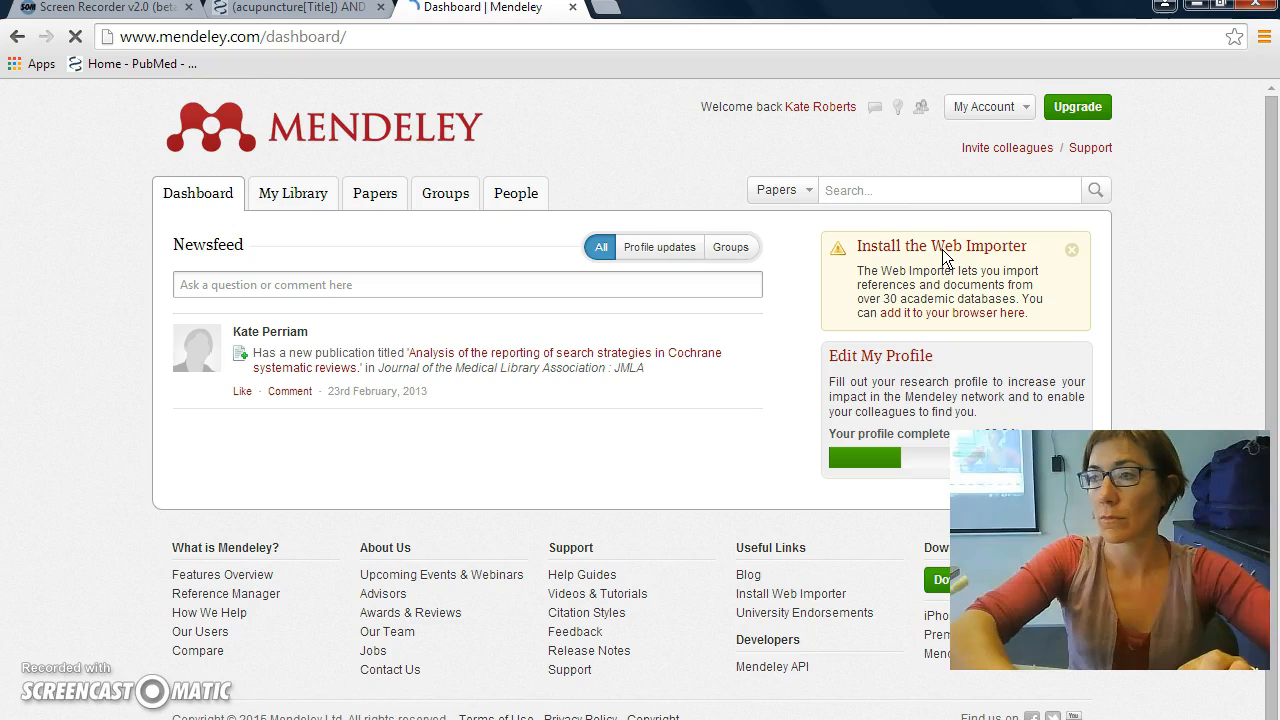
- Open the Web Importer installation page and add the Save to Mendeley bookmarklet to the bookmarks bar
{"action": "left_click", "coordinate": [944, 250]}
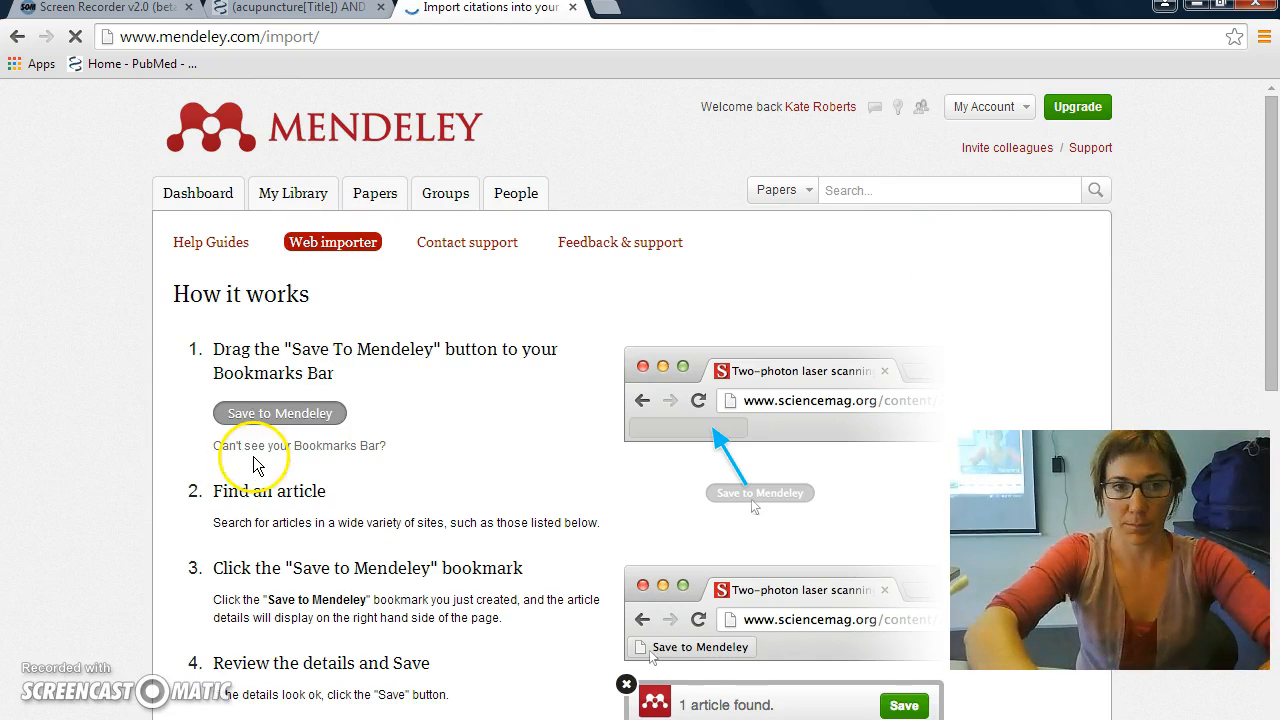
{"action": "left_click_drag", "start_coordinate": [294, 414], "coordinate": [423, 68]}
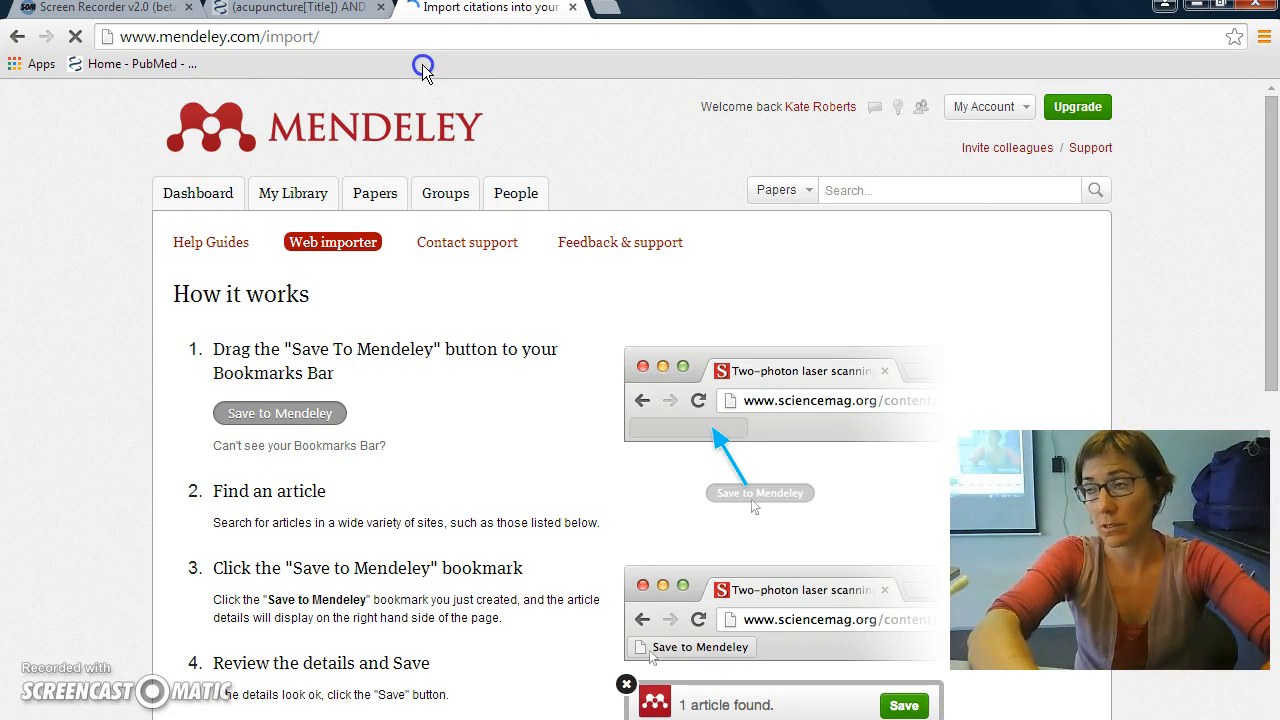
{"action": "left_click_drag", "start_coordinate": [422, 64], "coordinate": [422, 64]}
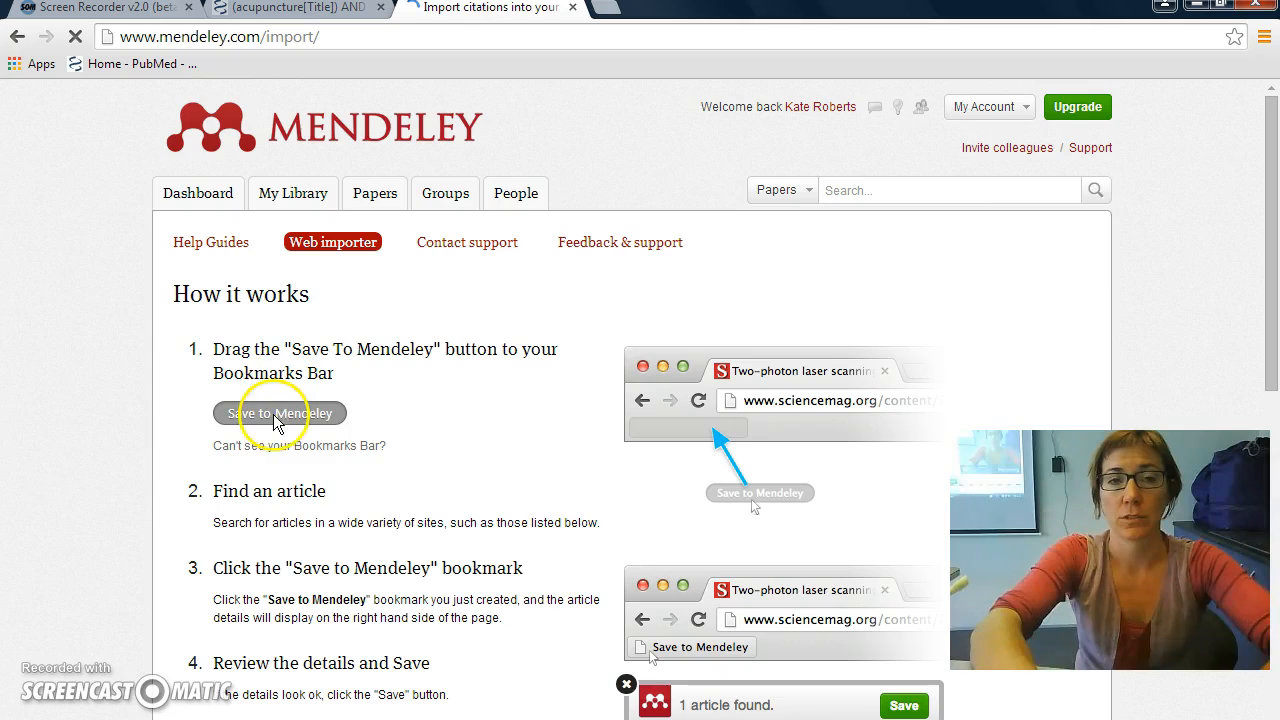
{"action": "left_click_drag", "start_coordinate": [274, 414], "coordinate": [355, 62]}
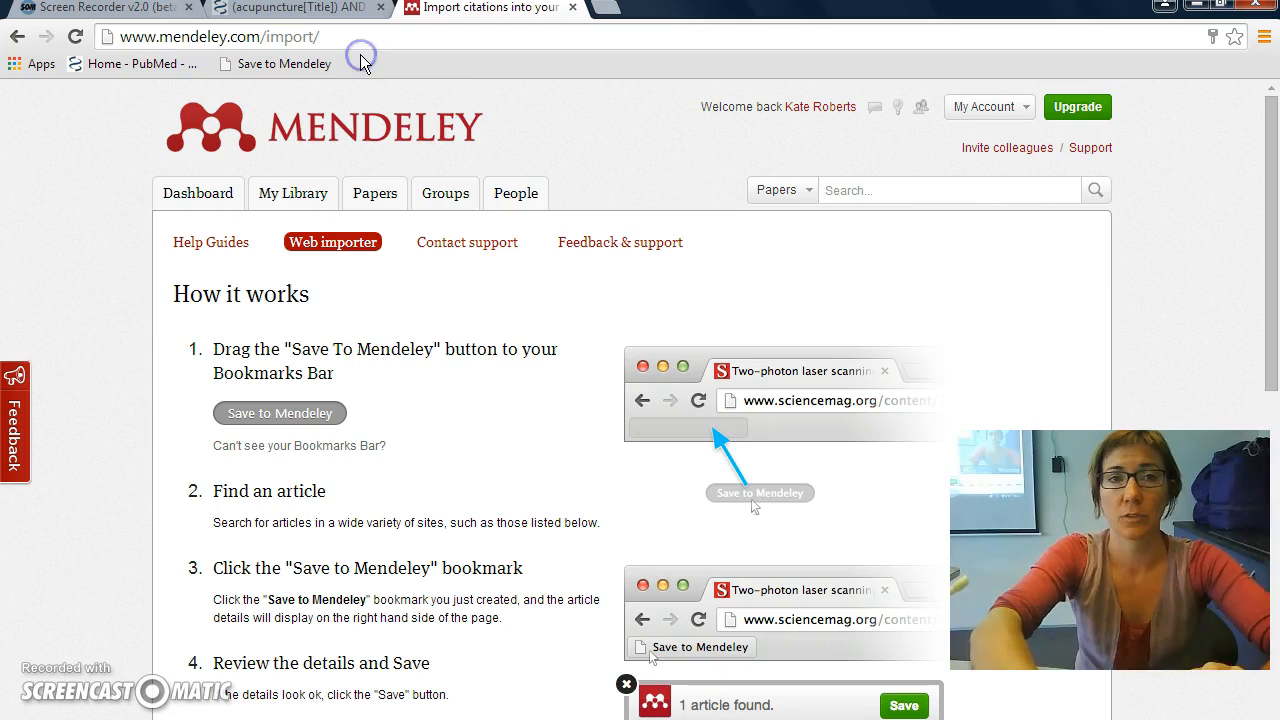
- Return to the PubMed title-search results and look through the articles listed on the first page
{"action": "left_click", "coordinate": [316, 14]}
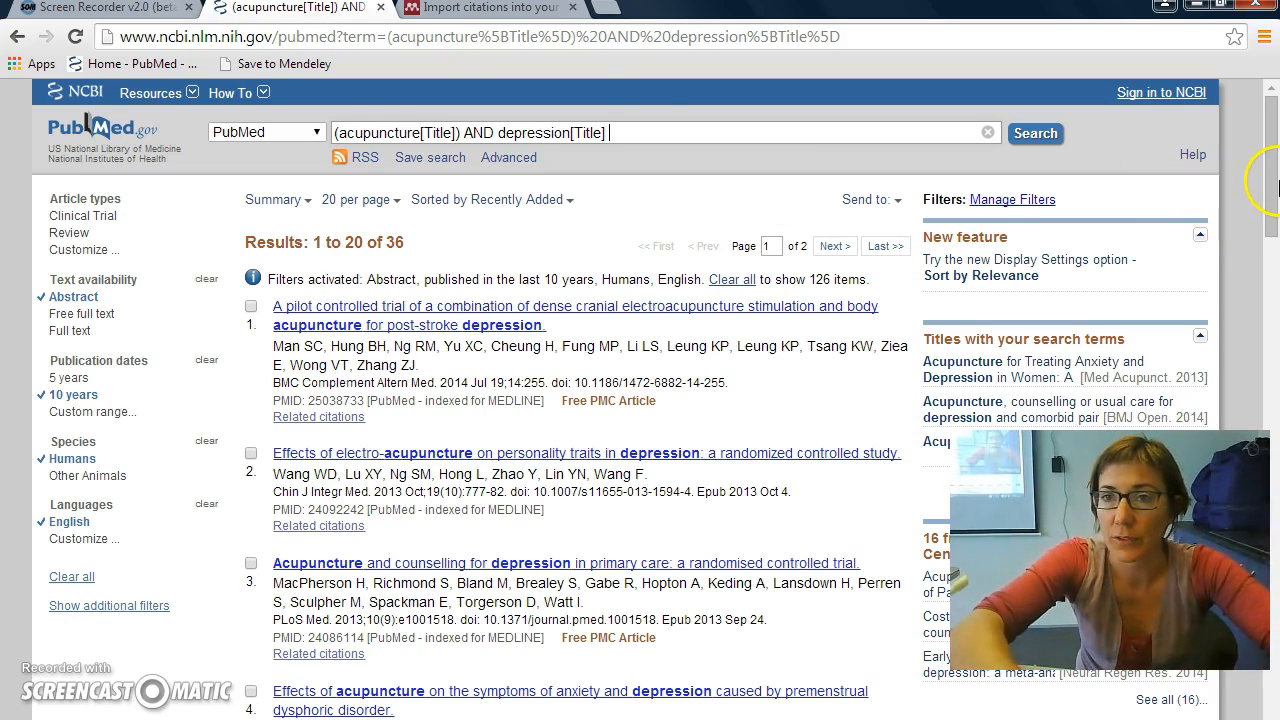
{"action": "scroll", "coordinate": [1276, 190], "scroll_direction": "down", "scroll_amount": 3}
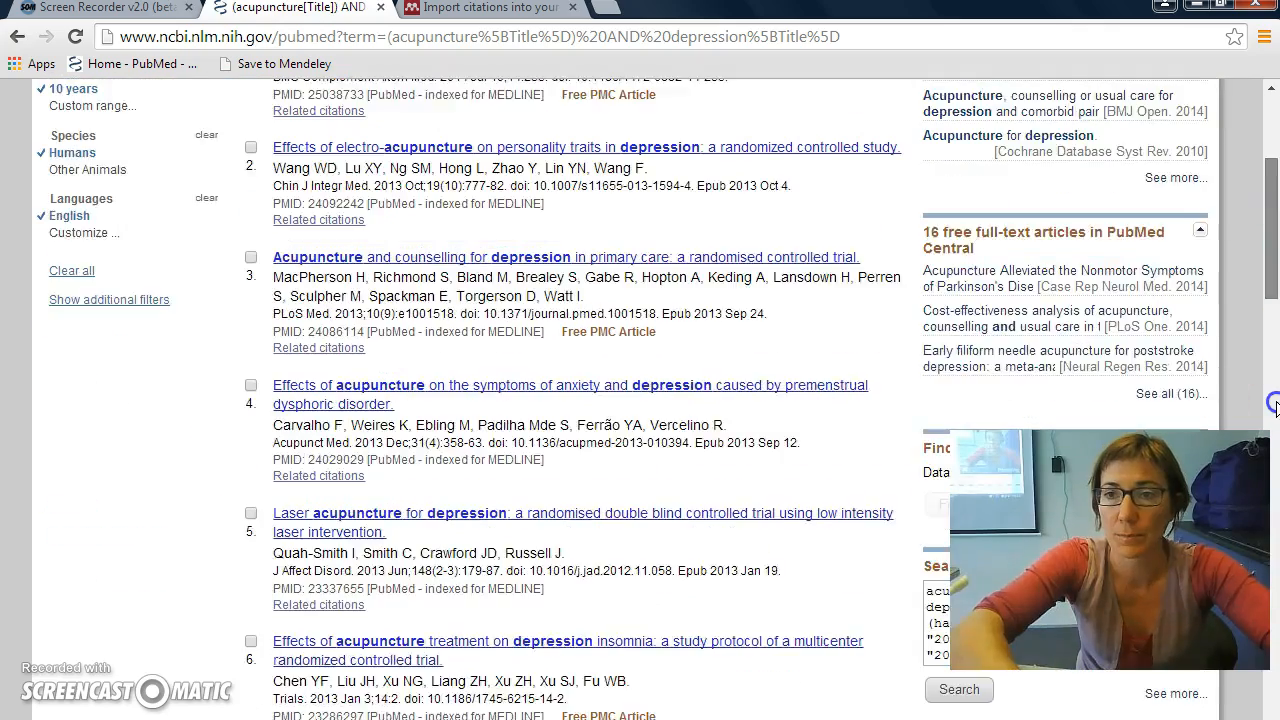
{"action": "scroll", "coordinate": [1275, 526], "scroll_direction": "down", "scroll_amount": 12}
{"action": "scroll", "coordinate": [1275, 570], "scroll_direction": "down", "scroll_amount": 4}
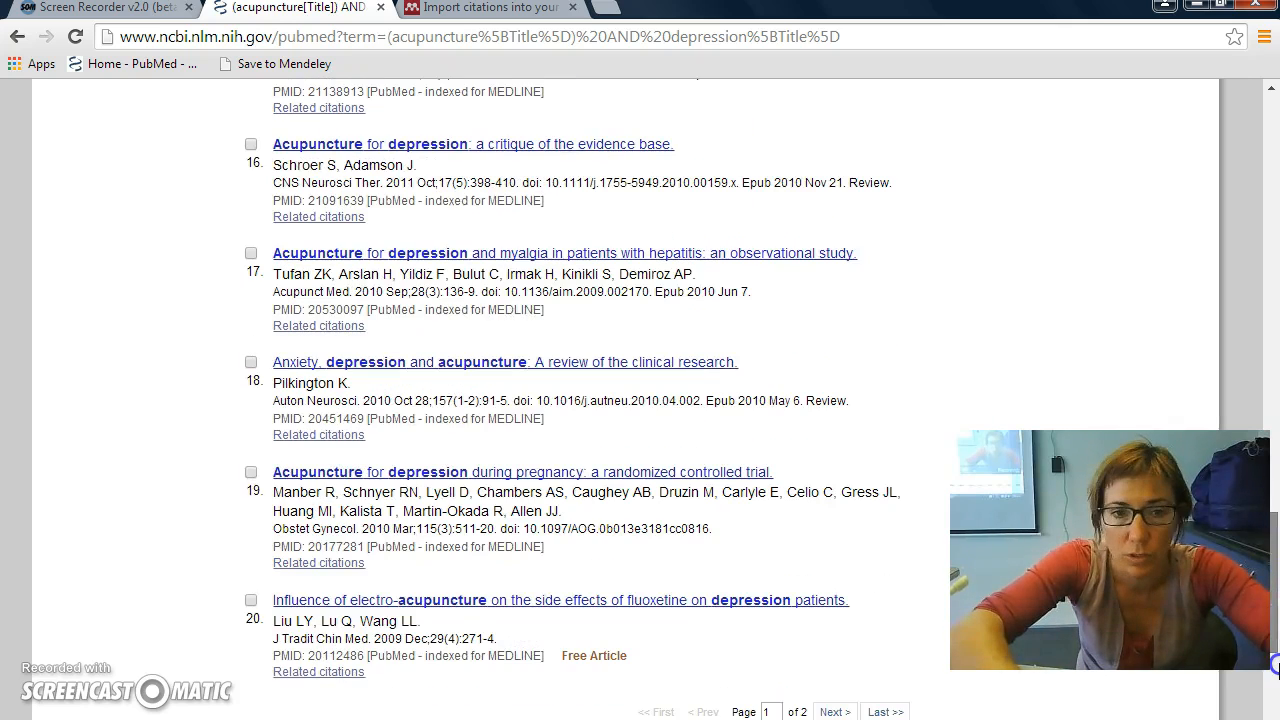
{"action": "scroll", "coordinate": [1275, 680], "scroll_direction": "down", "scroll_amount": 5}
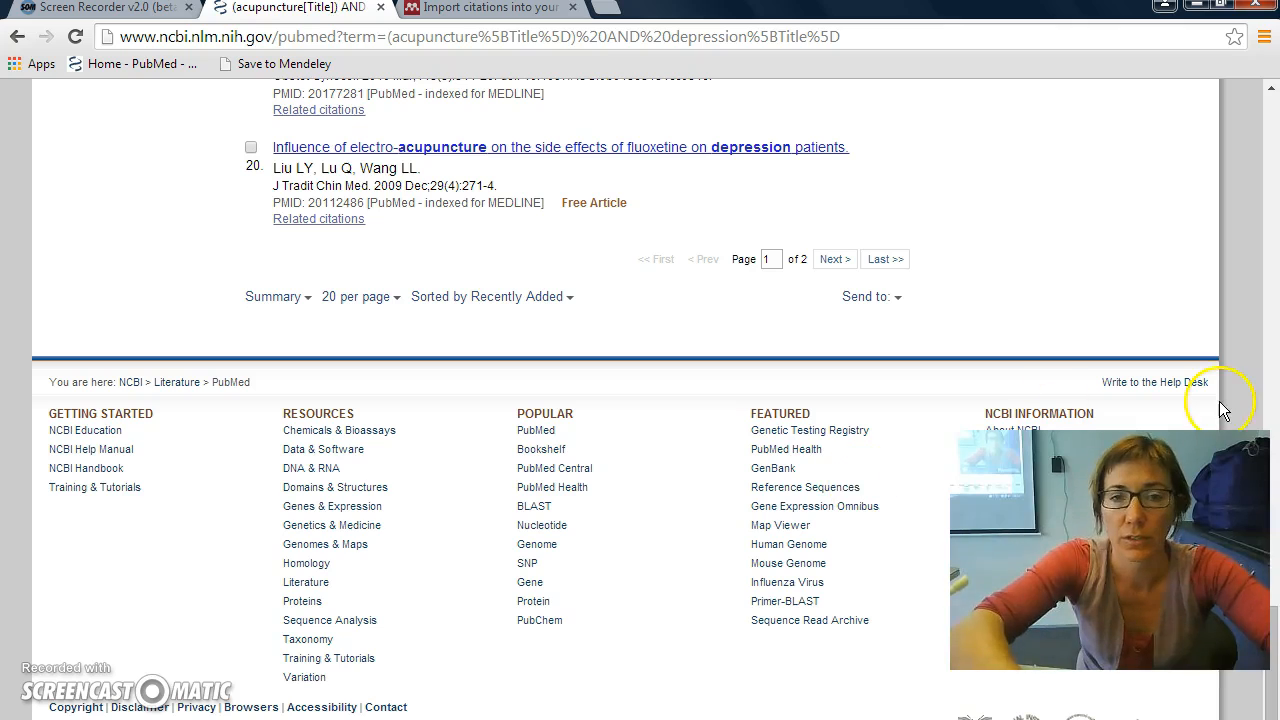
{"action": "left_click", "coordinate": [1270, 175]}
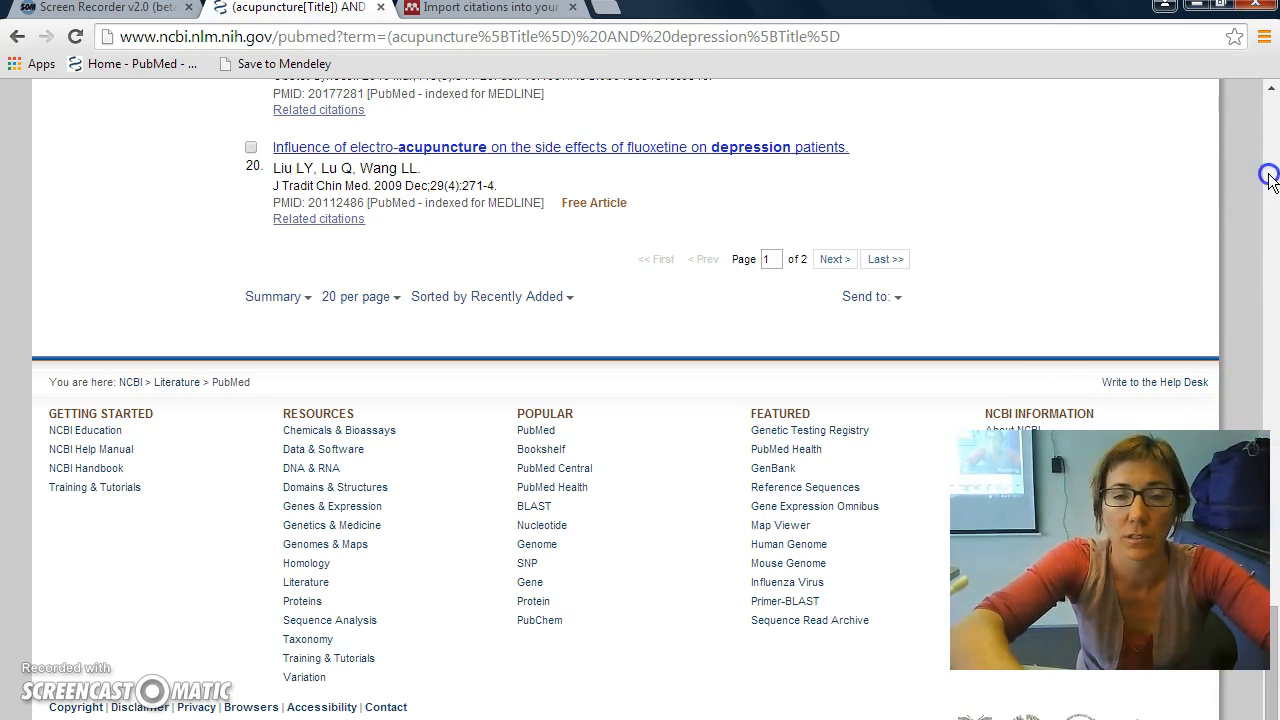
{"action": "left_click_drag", "start_coordinate": [981, 121], "coordinate": [1163, 118]}
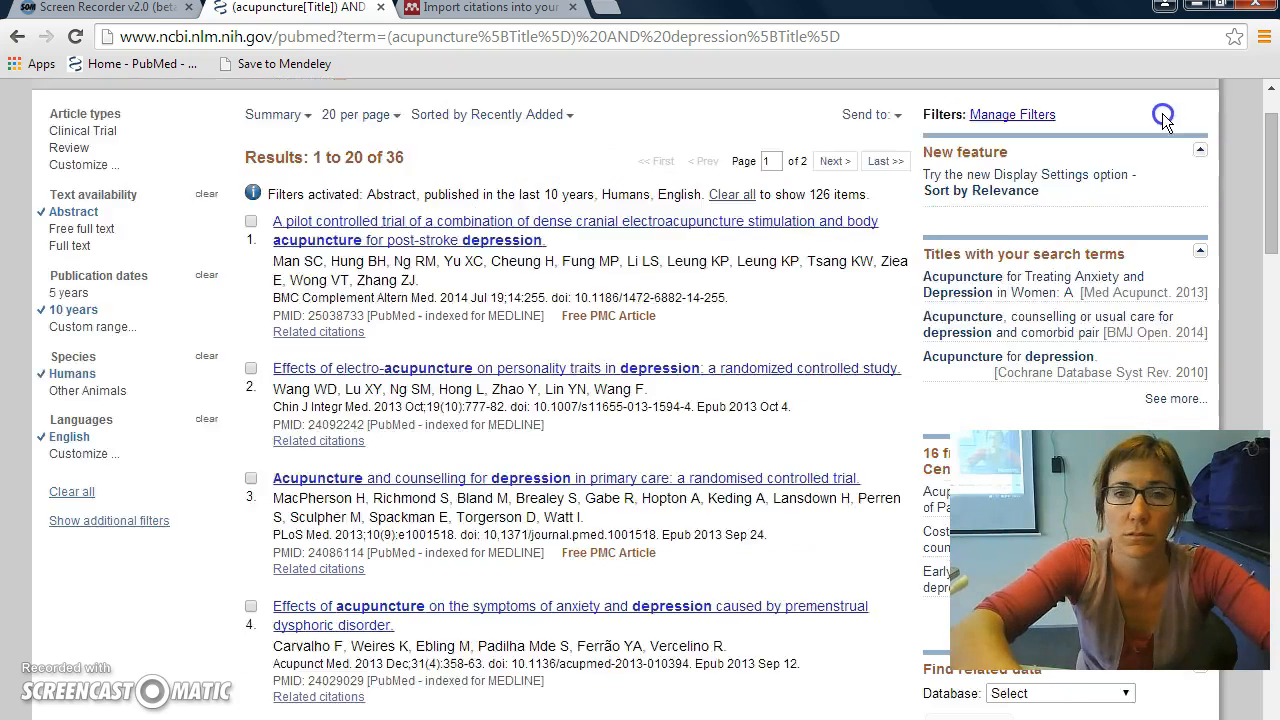
- Select the first two PubMed results and save all articles found on the page to Mendeley with the web importer
{"action": "left_click", "coordinate": [251, 306]}
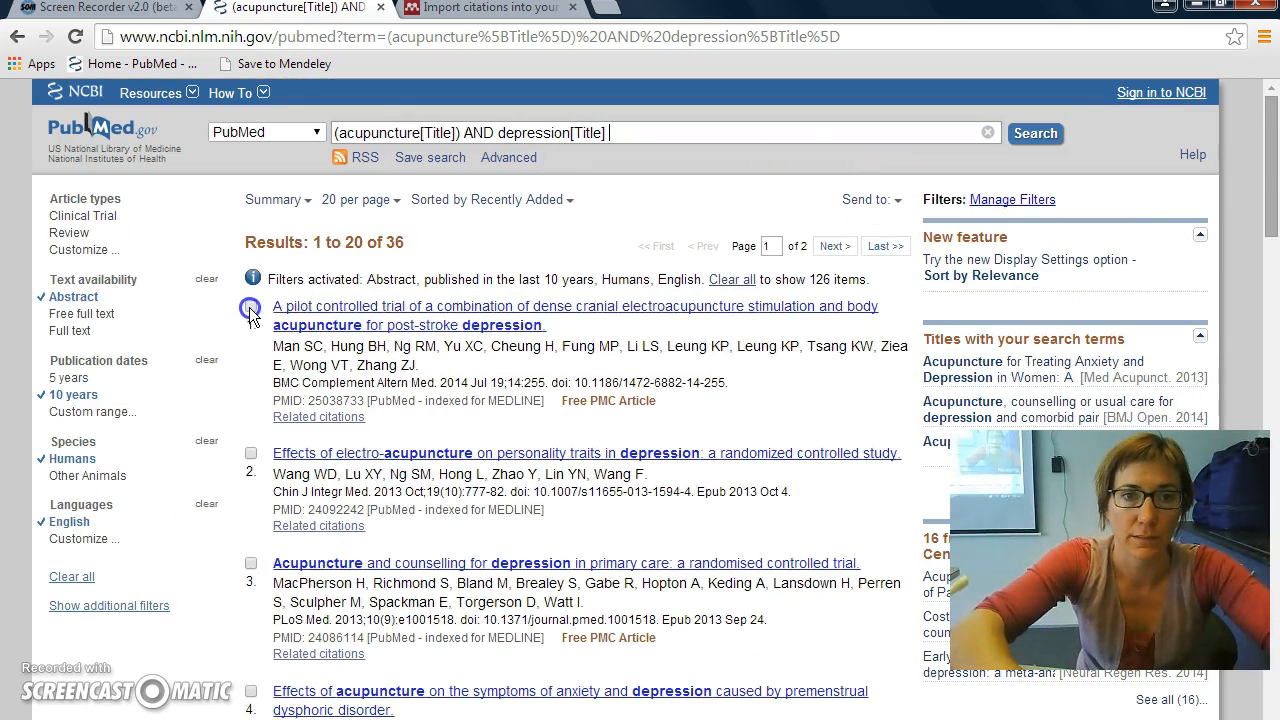
{"action": "left_click", "coordinate": [251, 453]}
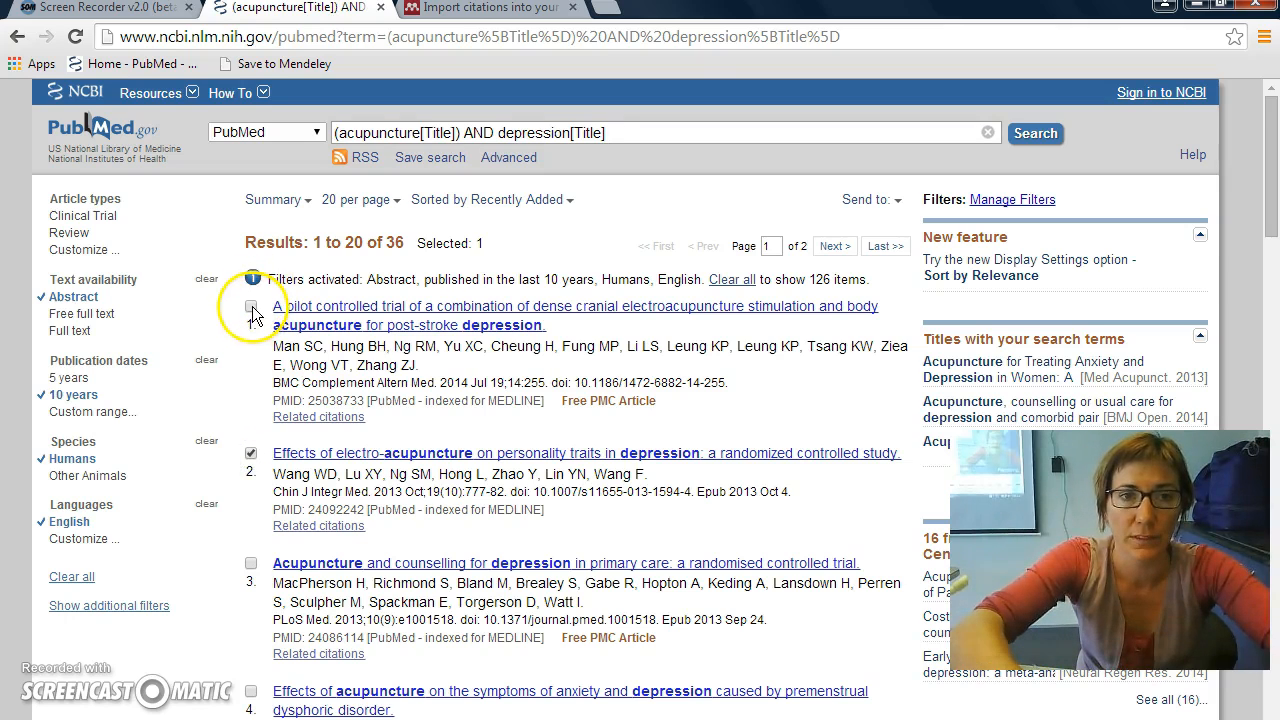
{"action": "left_click", "coordinate": [251, 307]}
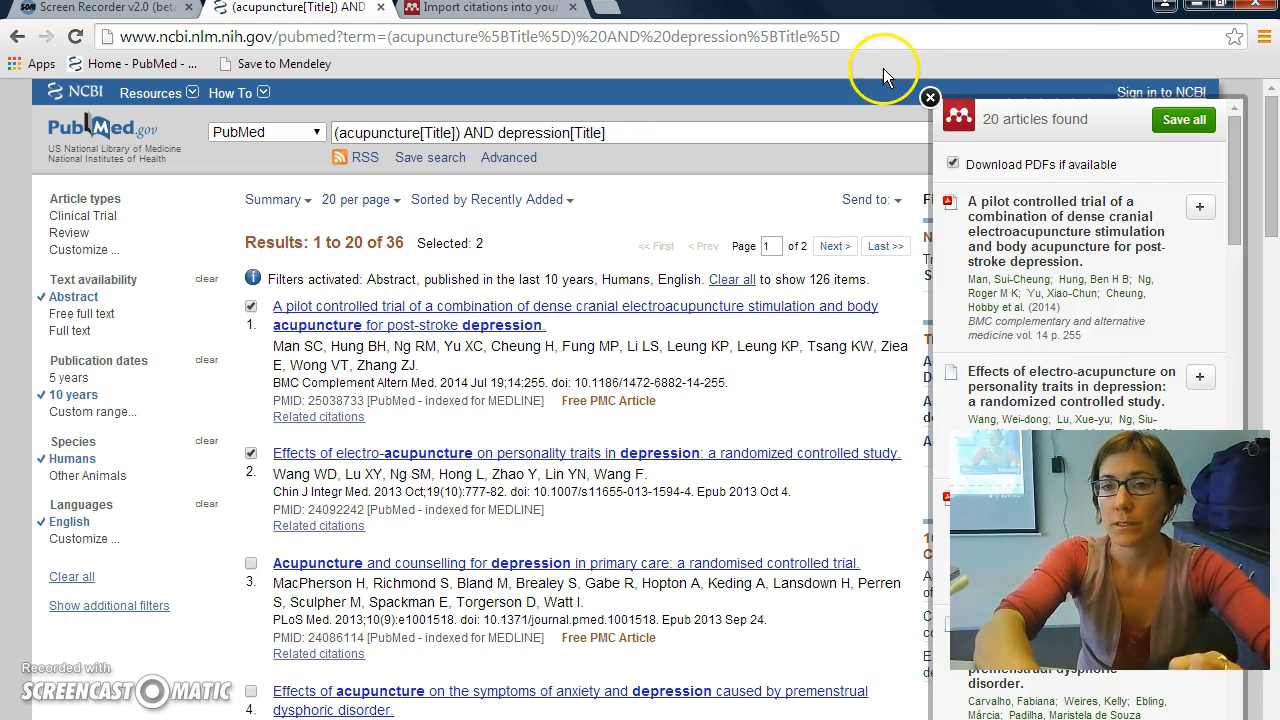
{"action": "left_click", "coordinate": [1180, 122]}
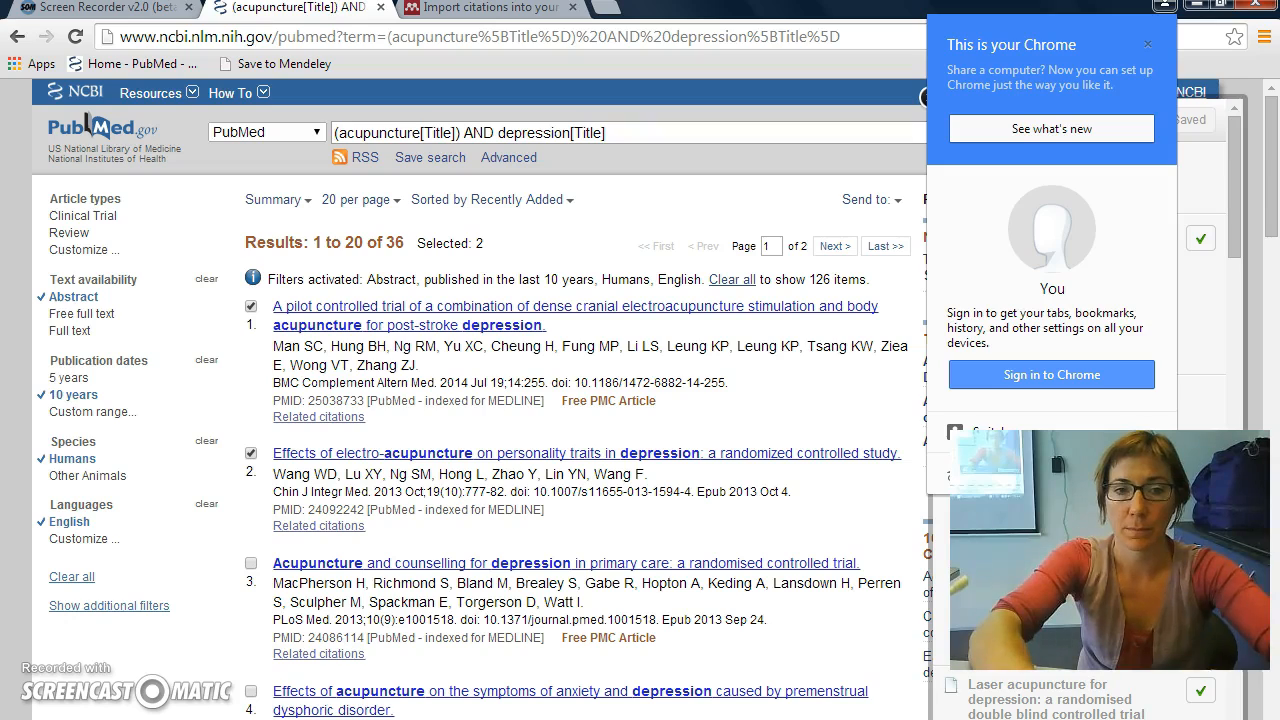
- Switch to Mendeley Desktop and sync the library with the online account
{"action": "key", "text": "alt+Tab"}
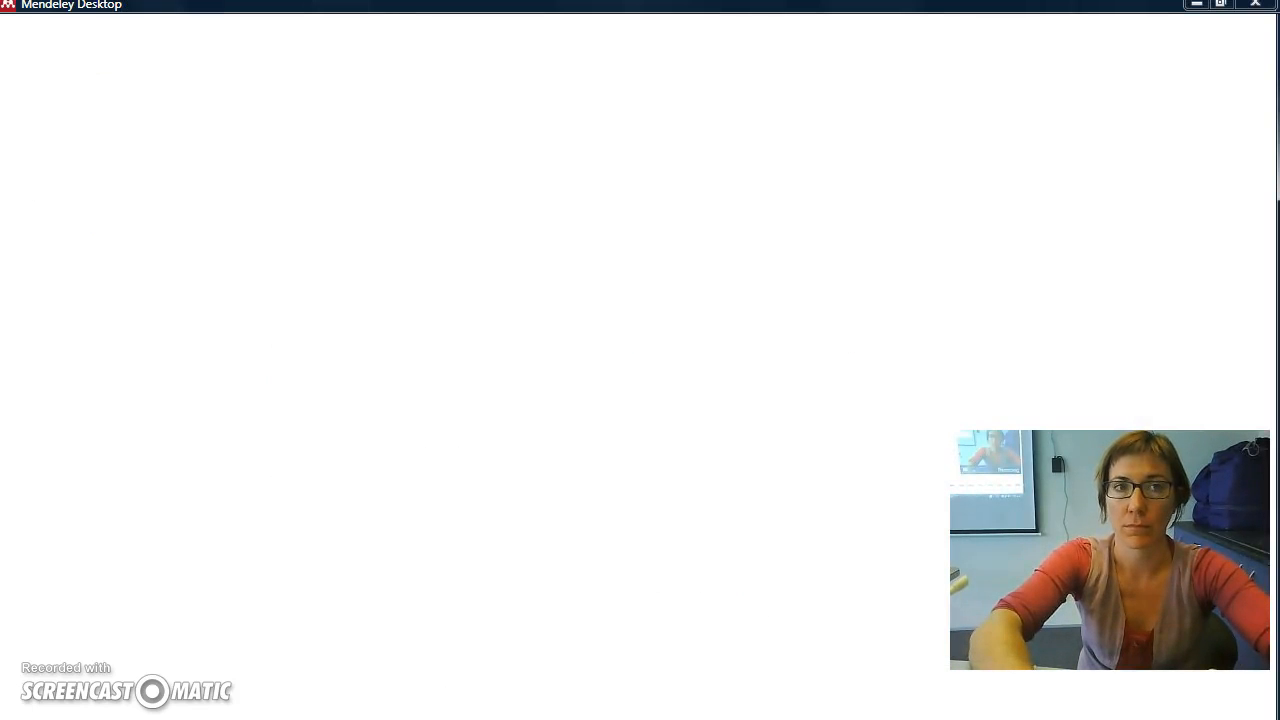
{"action": "key", "text": "alt+Tab"}
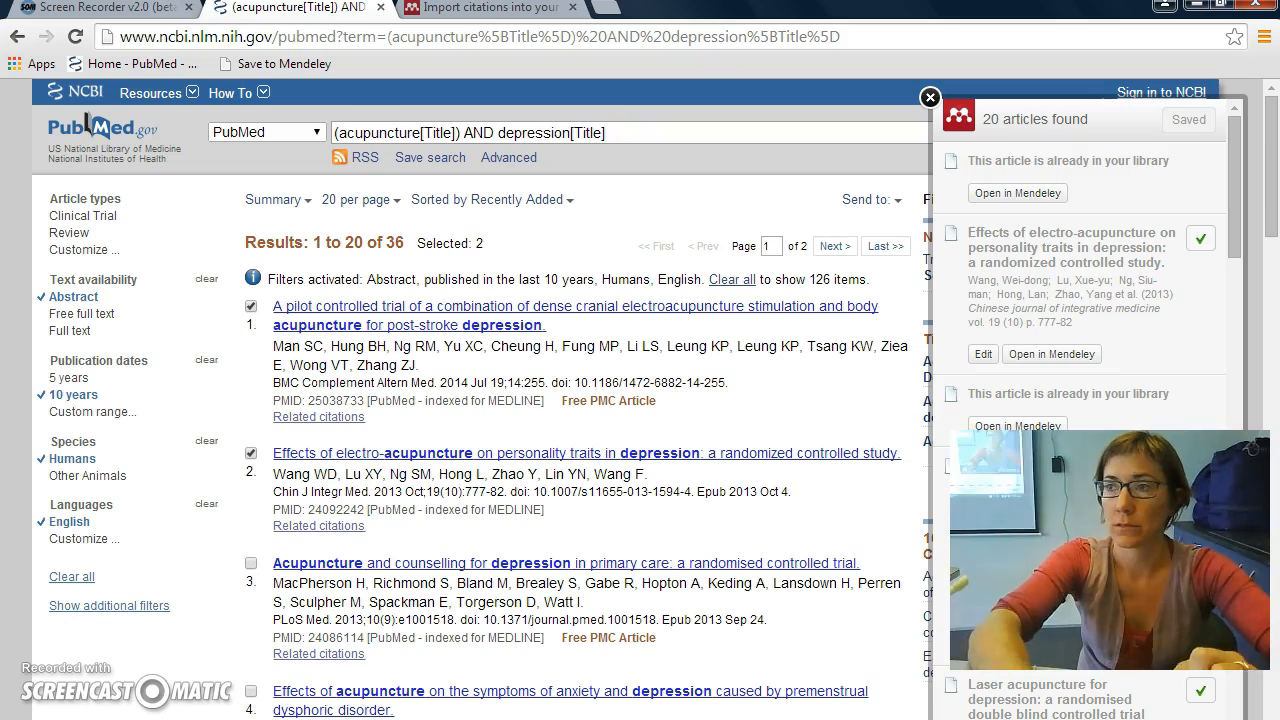
{"action": "key", "text": "alt+Tab"}
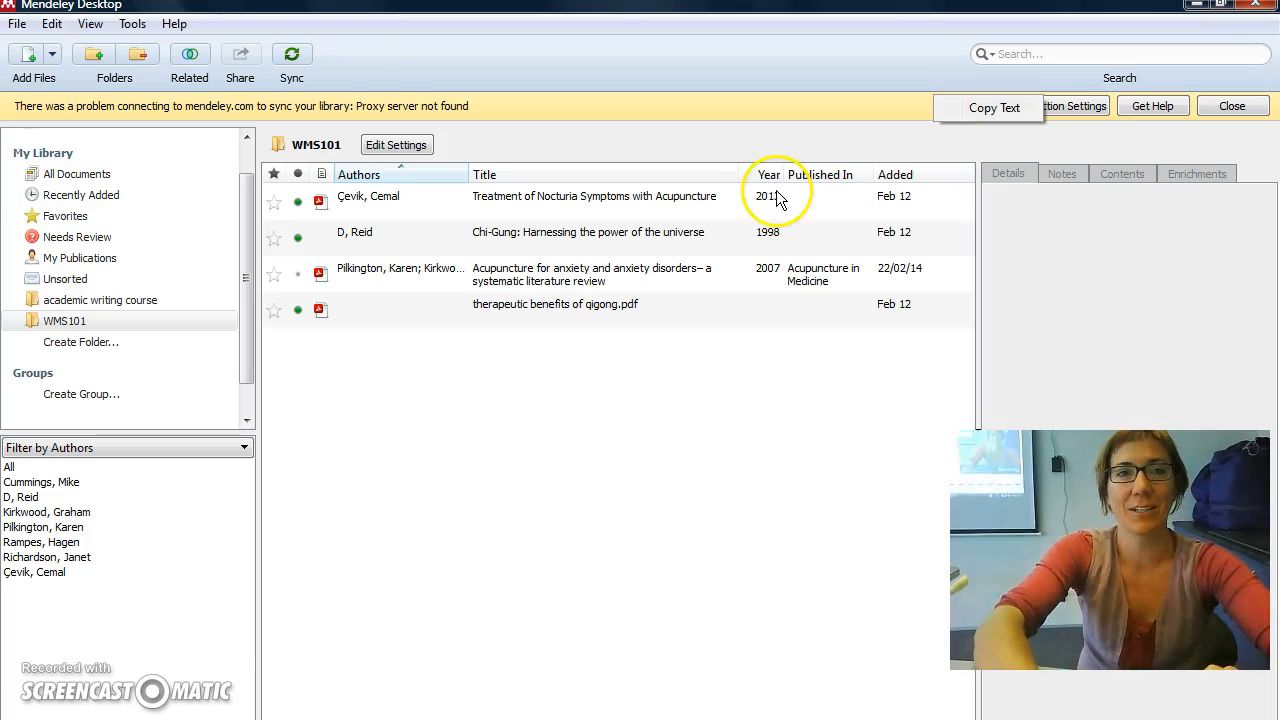
{"action": "left_click", "coordinate": [293, 57]}
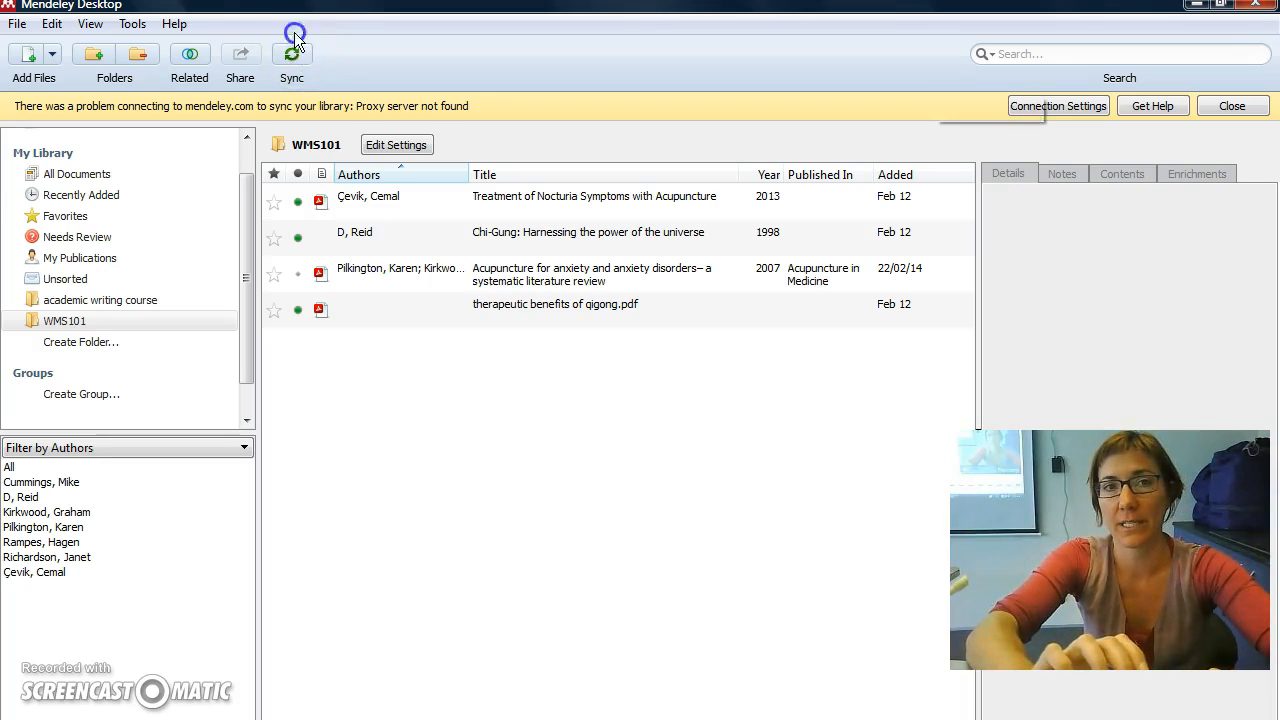